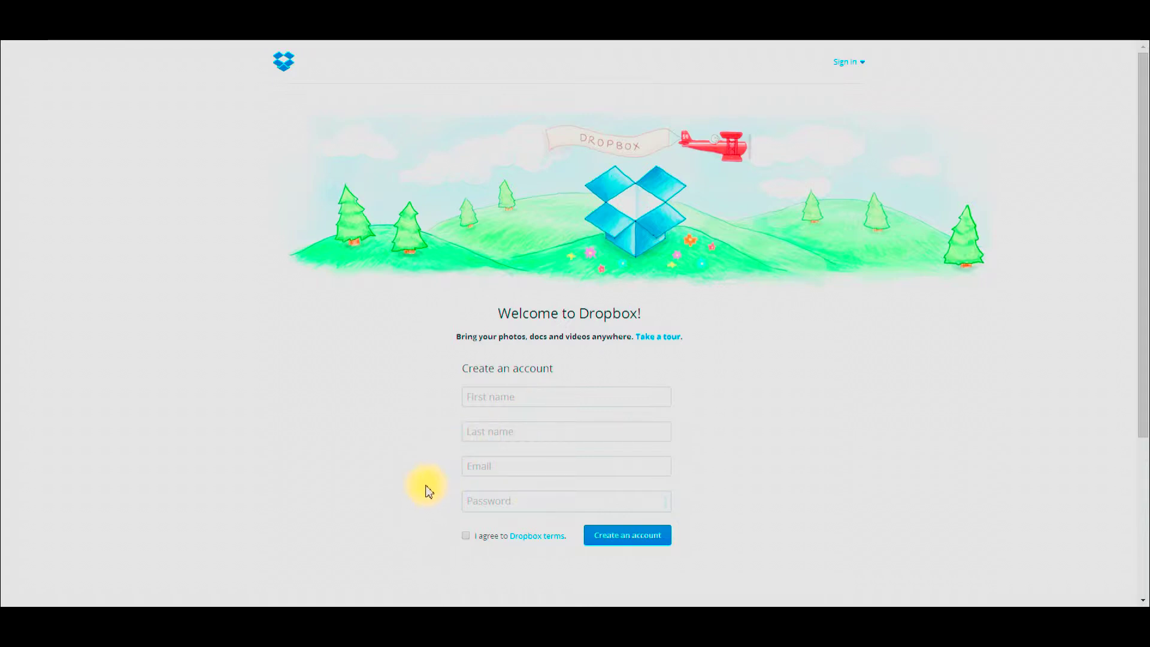
Step: Agree to the Dropbox terms on the account creation form
left_click(466, 537)
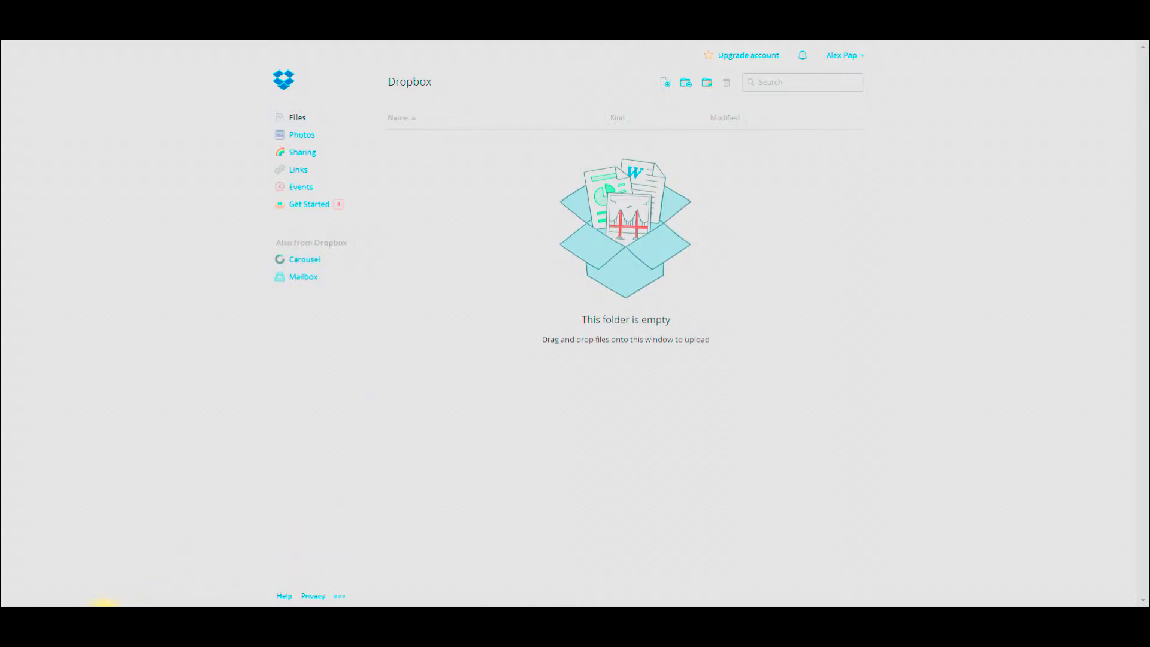
Step: Upload the Zerman Signature image from the local folder into the empty Dropbox file list
left_click(98, 606)
left_click(497, 451)
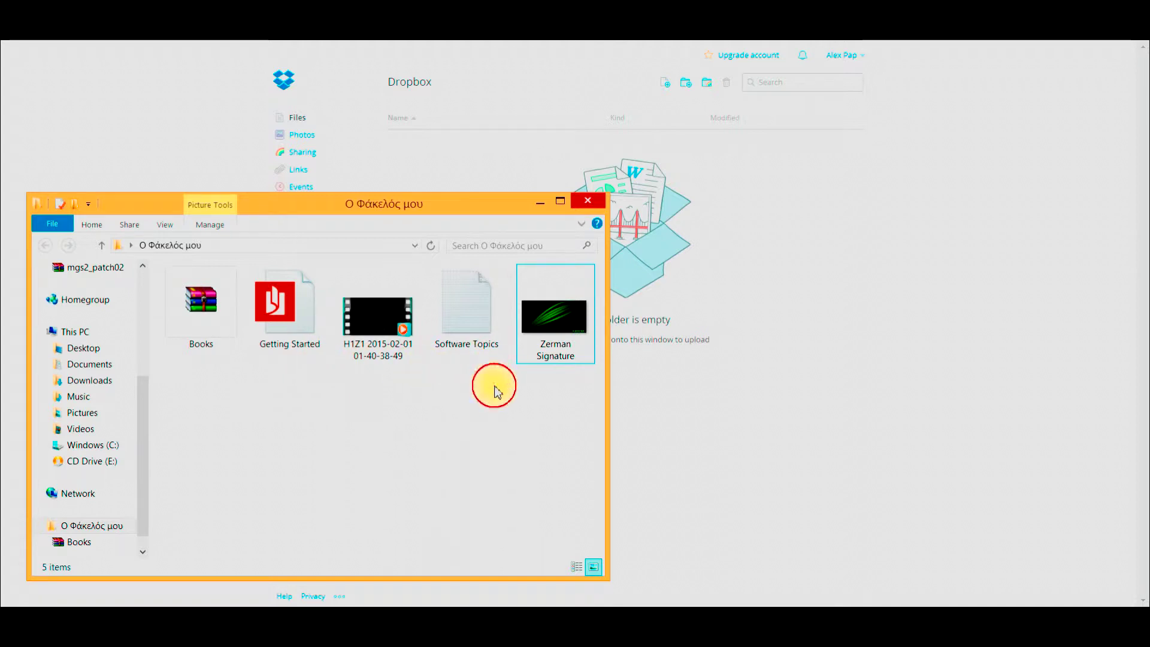
left_click(562, 364)
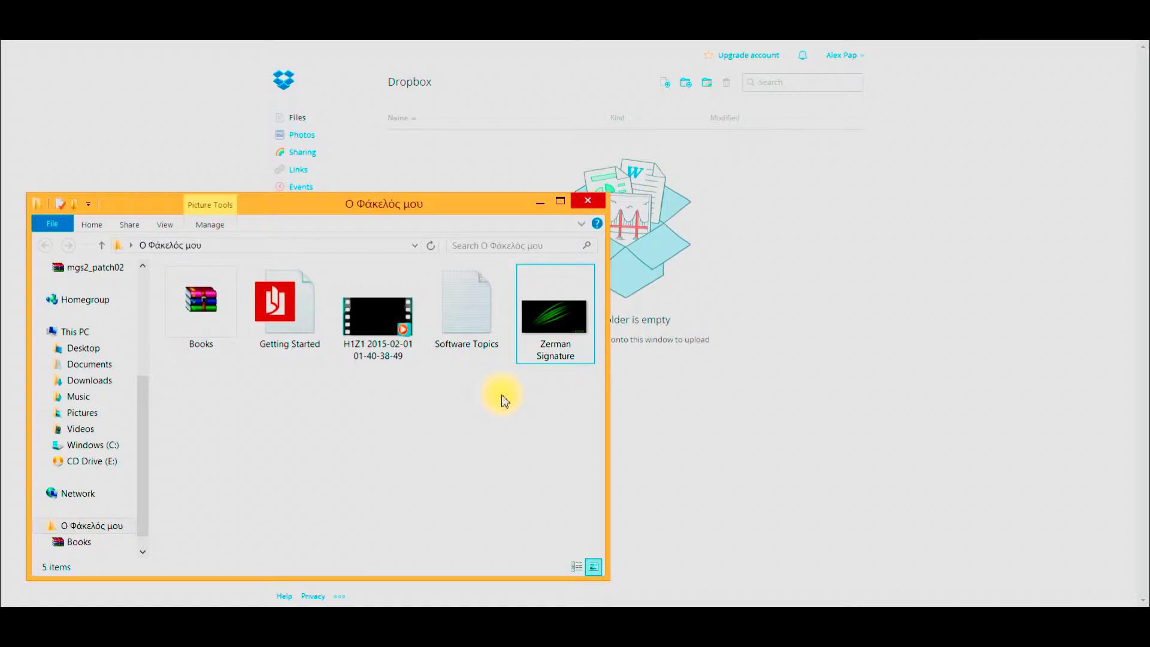
mouse_move(563, 344)
left_mouse_down()
mouse_move(581, 358)
mouse_move(765, 389)
mouse_move(669, 460)
left_mouse_up()
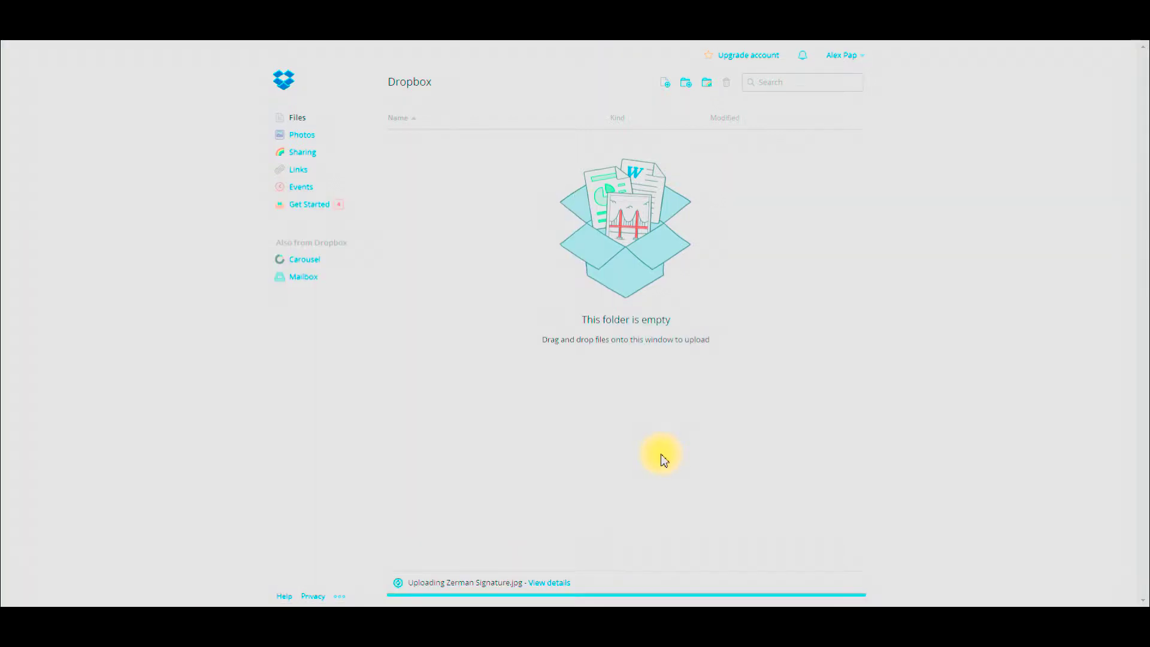
Step: Upload the Getting Started and Software Topics files together from the local folder to Dropbox, and clear the selection
key("alt+Tab")
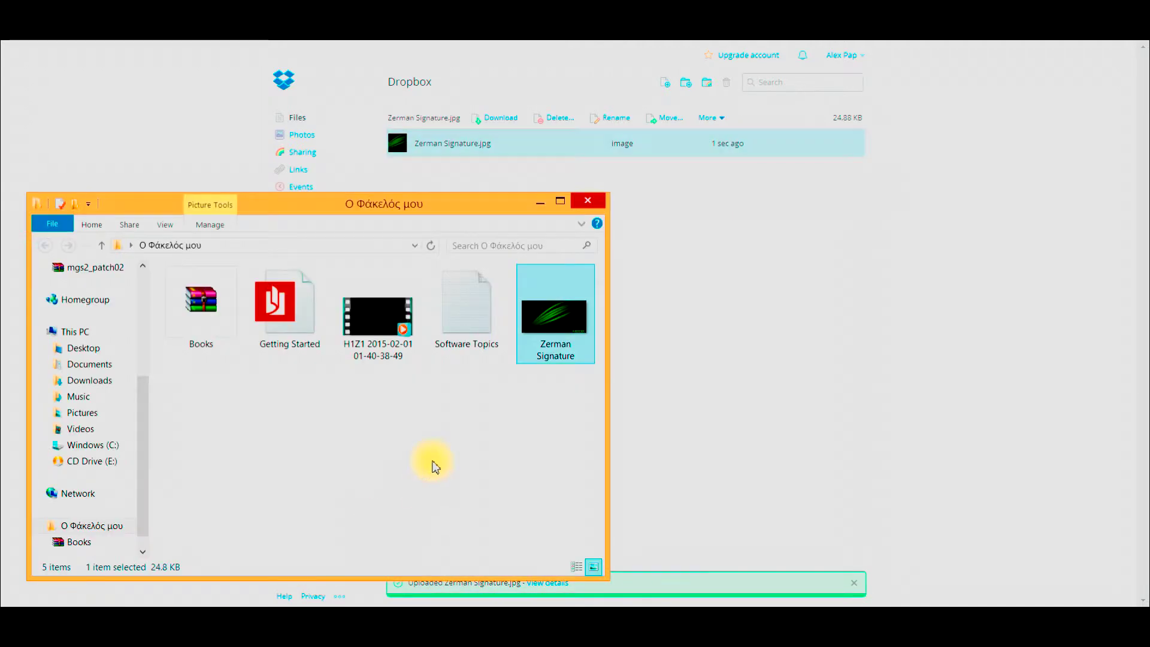
left_click(436, 467)
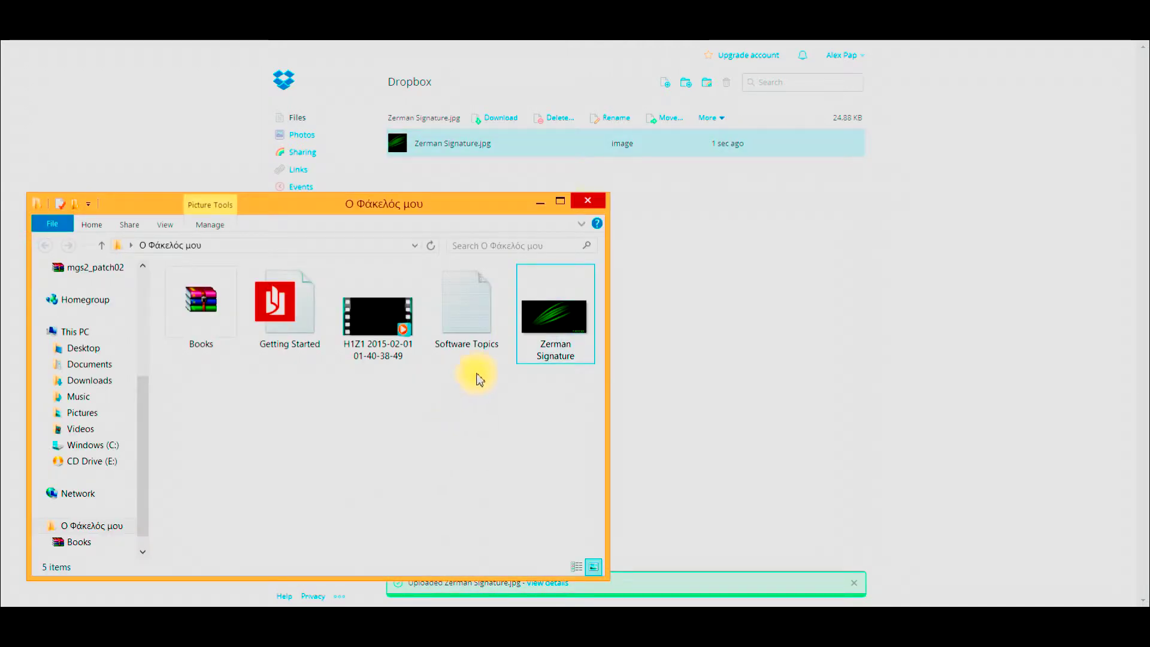
left_click(475, 332)
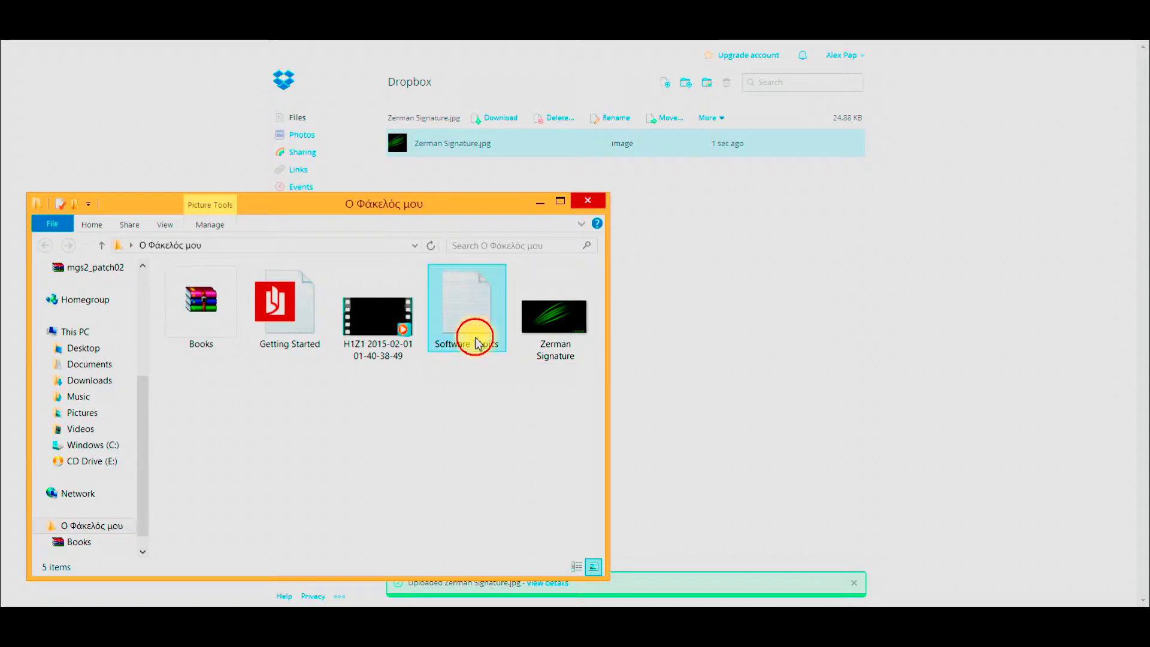
left_click(308, 328, "ctrl")
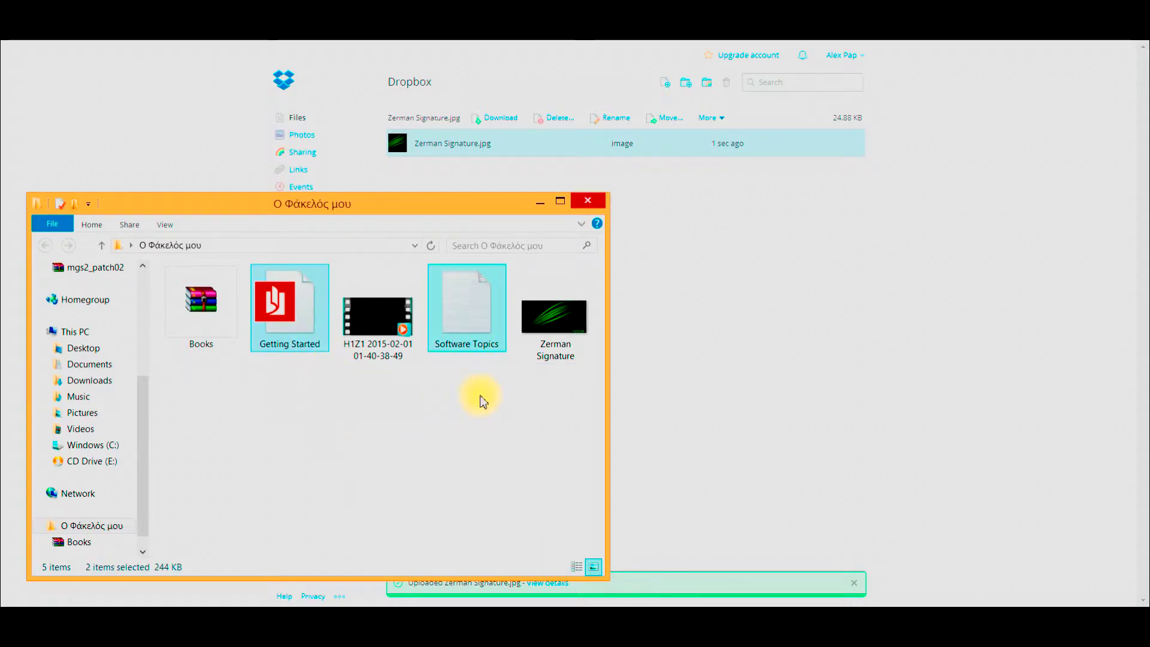
left_click_drag(473, 327, 780, 415)
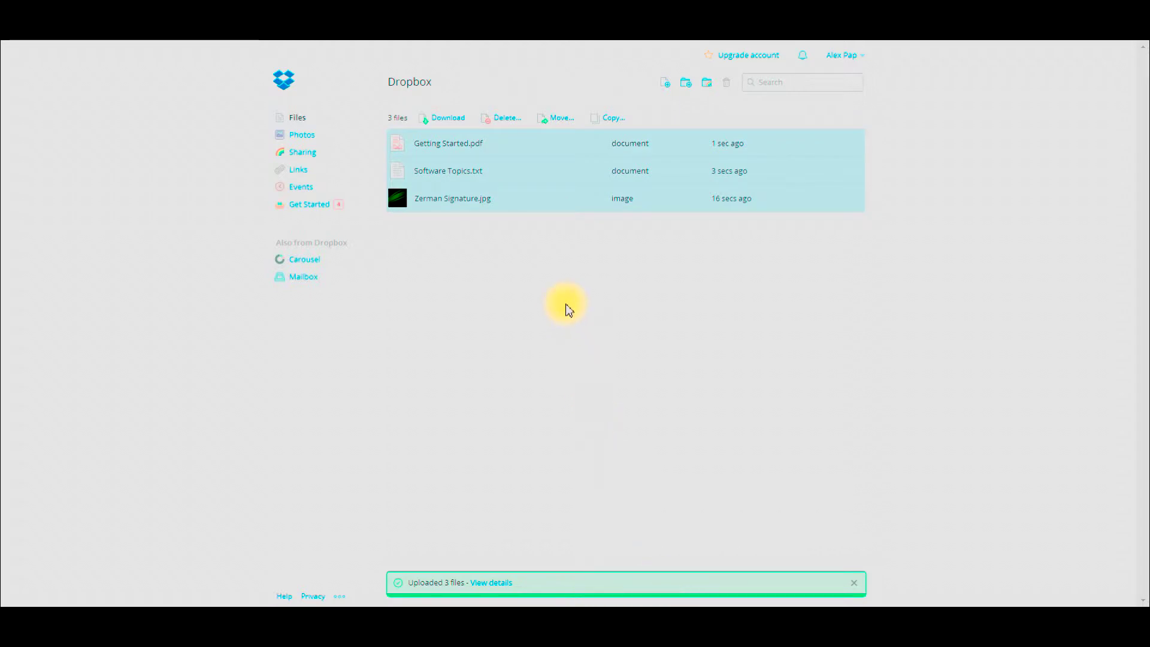
left_click(567, 308)
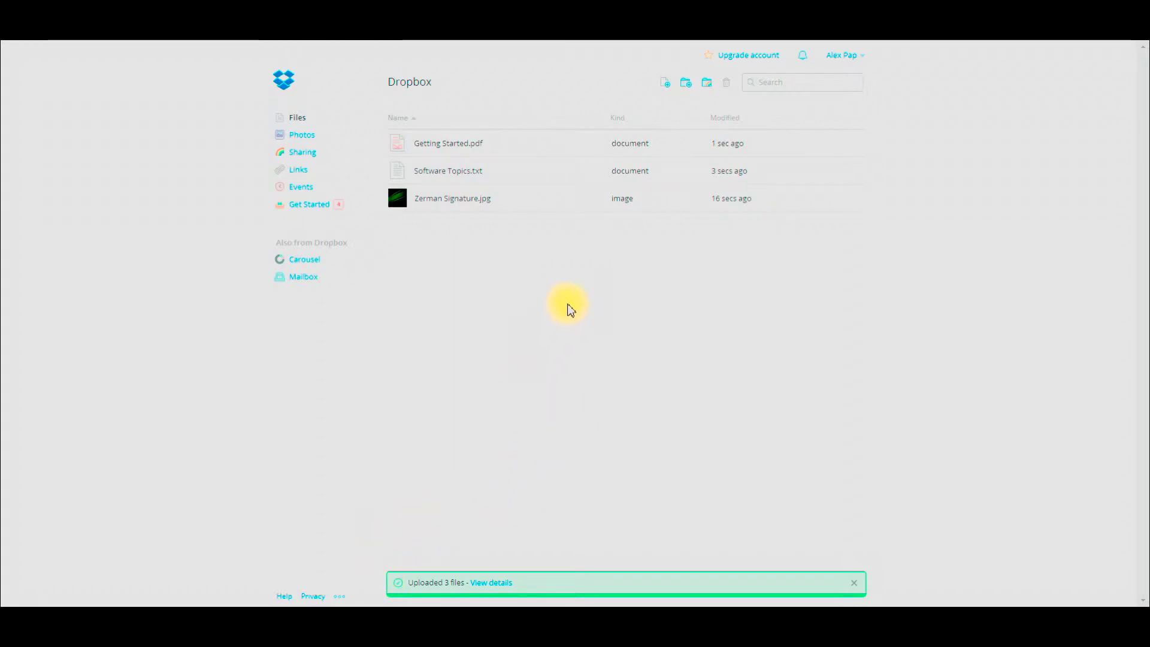
left_click(565, 294)
right_click(565, 294)
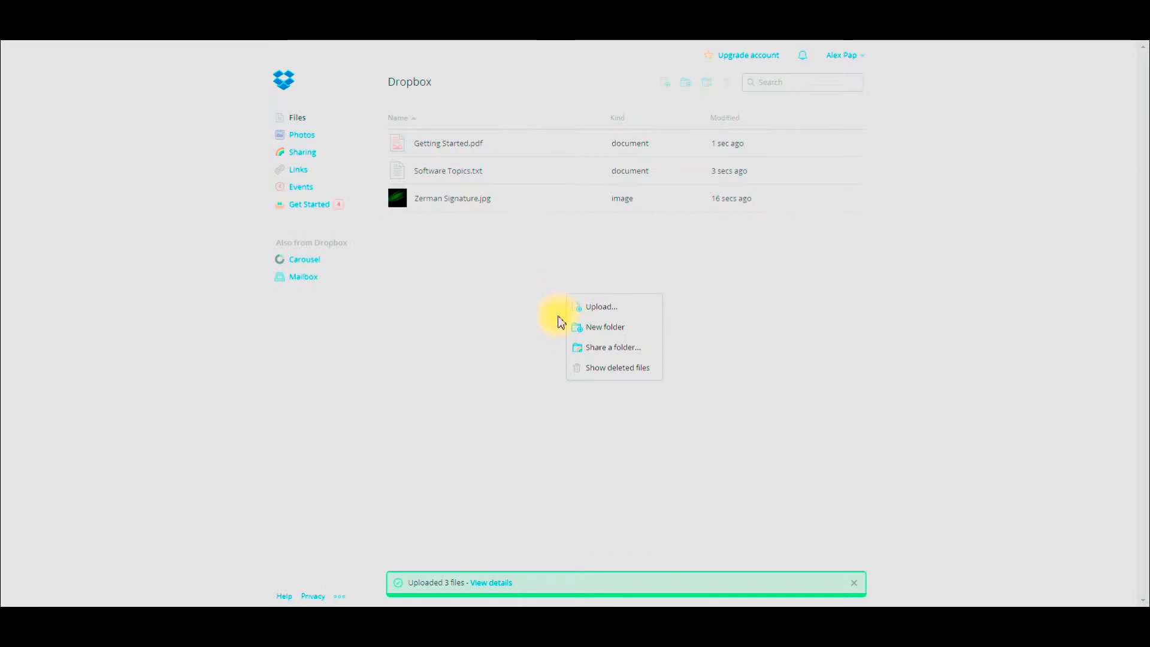
right_click(581, 264)
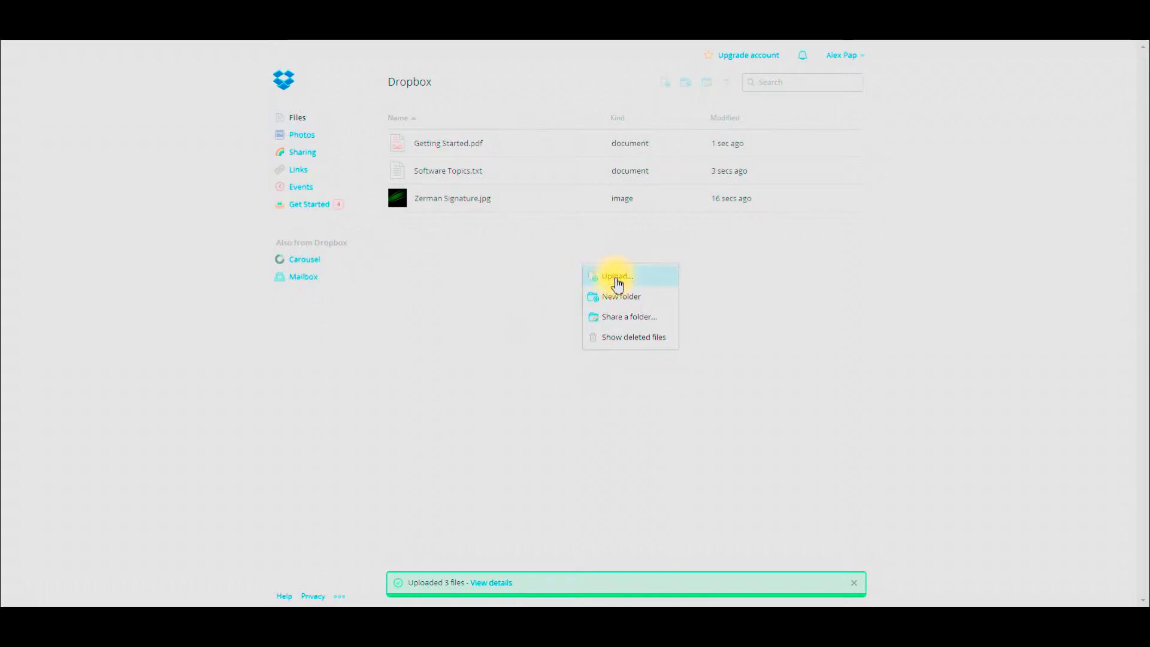
left_click(547, 267)
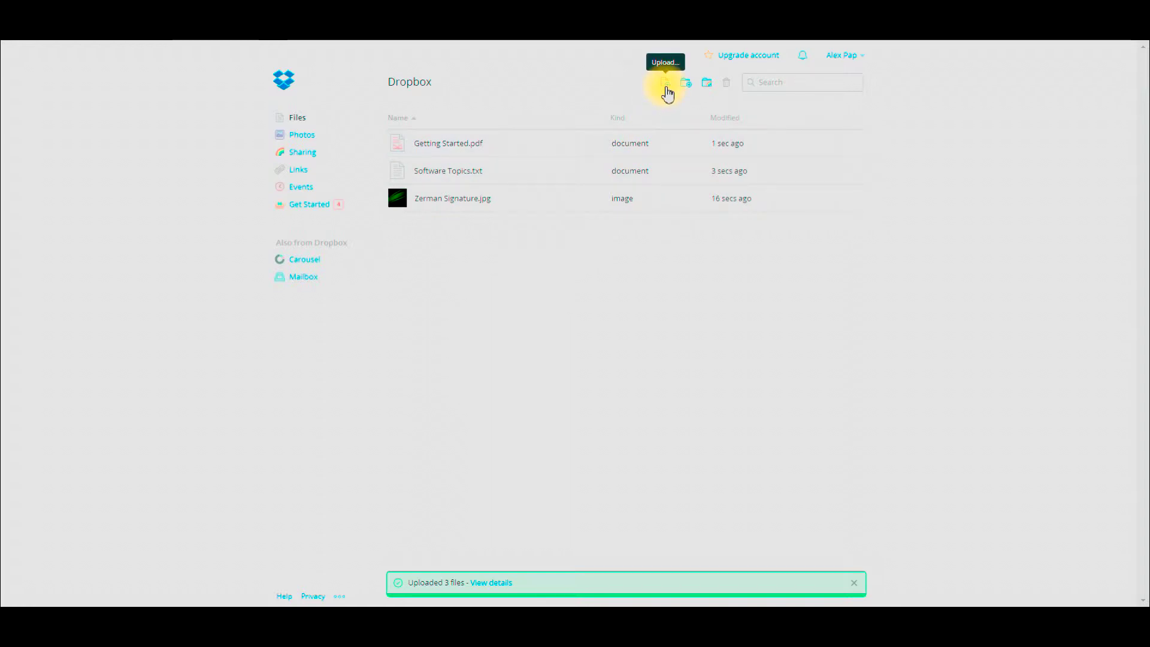
Step: Open the upload dialog, look at the basic uploader, and return to the enhanced uploader
left_click(666, 87)
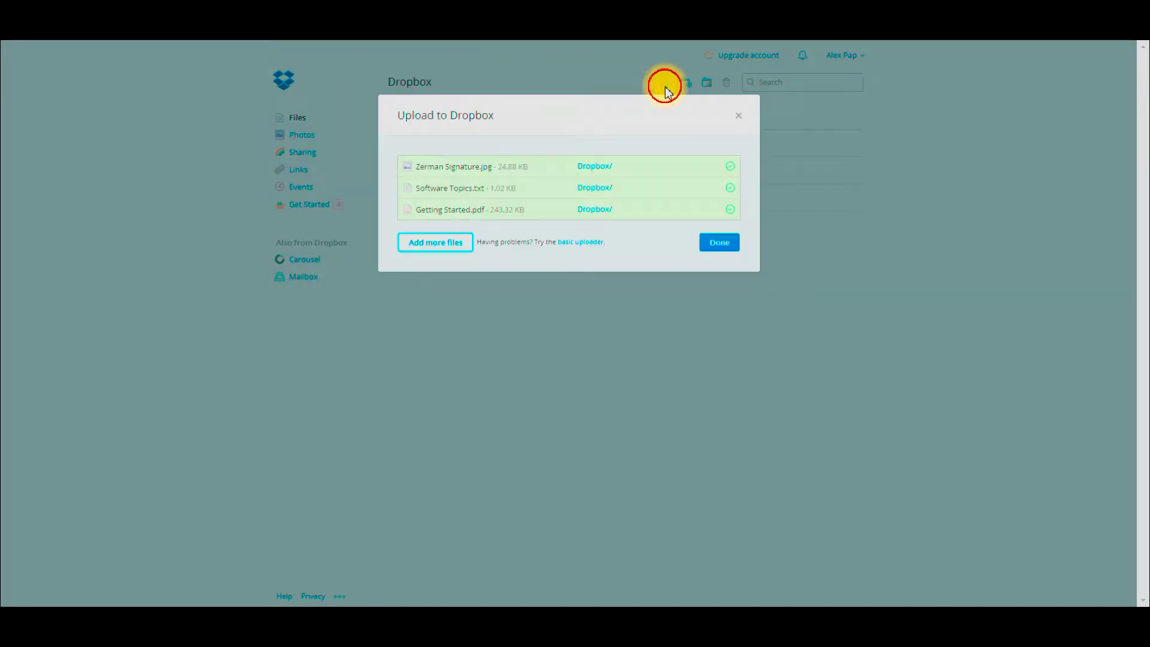
left_click(572, 242)
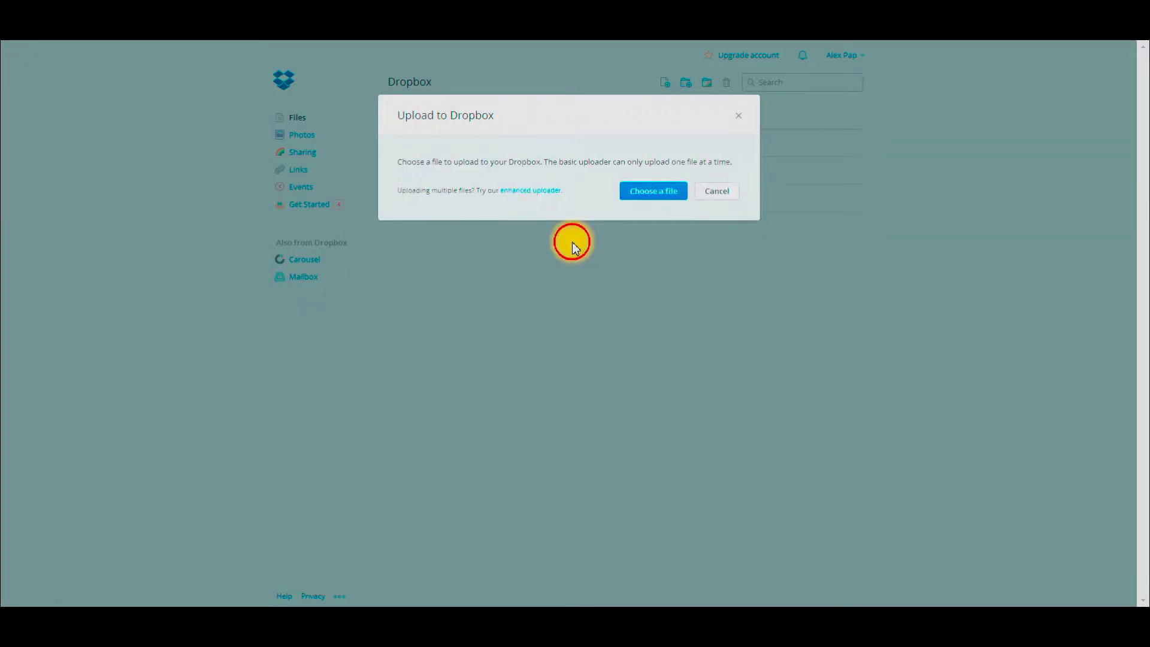
left_click(544, 191)
left_click(522, 238)
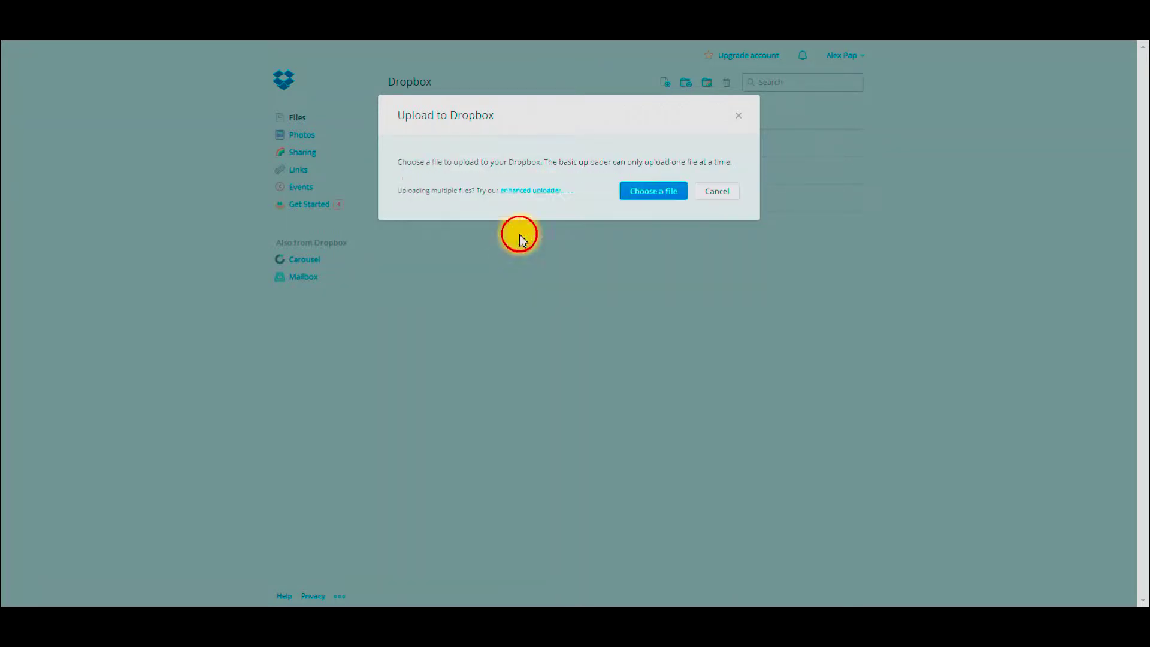
left_click(552, 190)
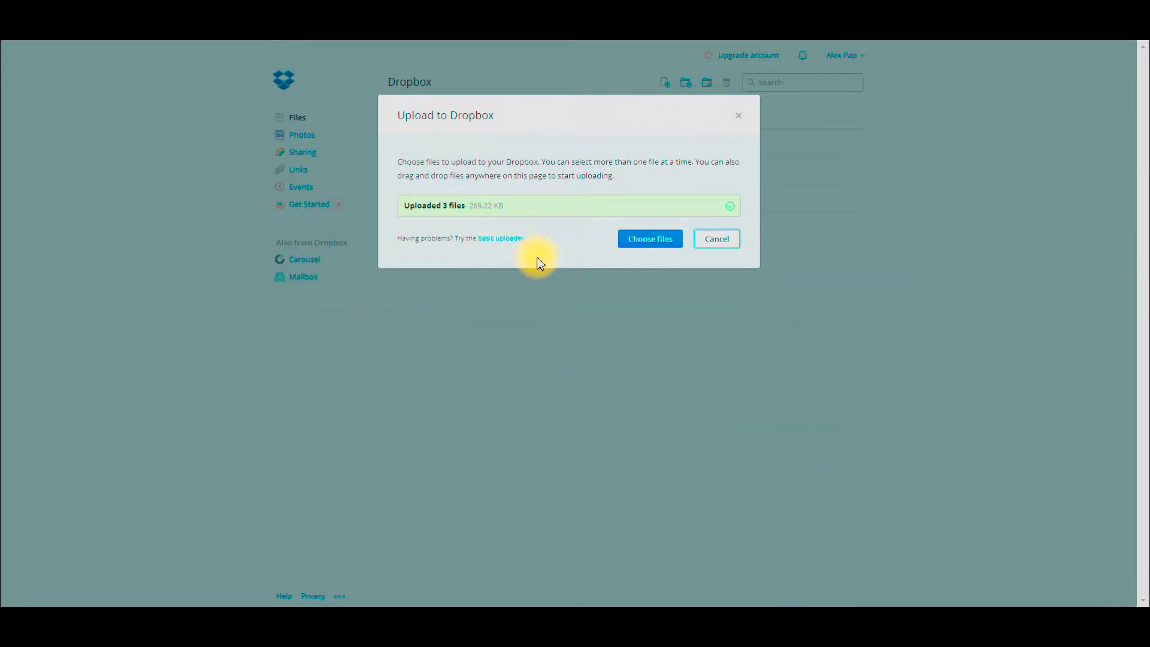
left_click(658, 246)
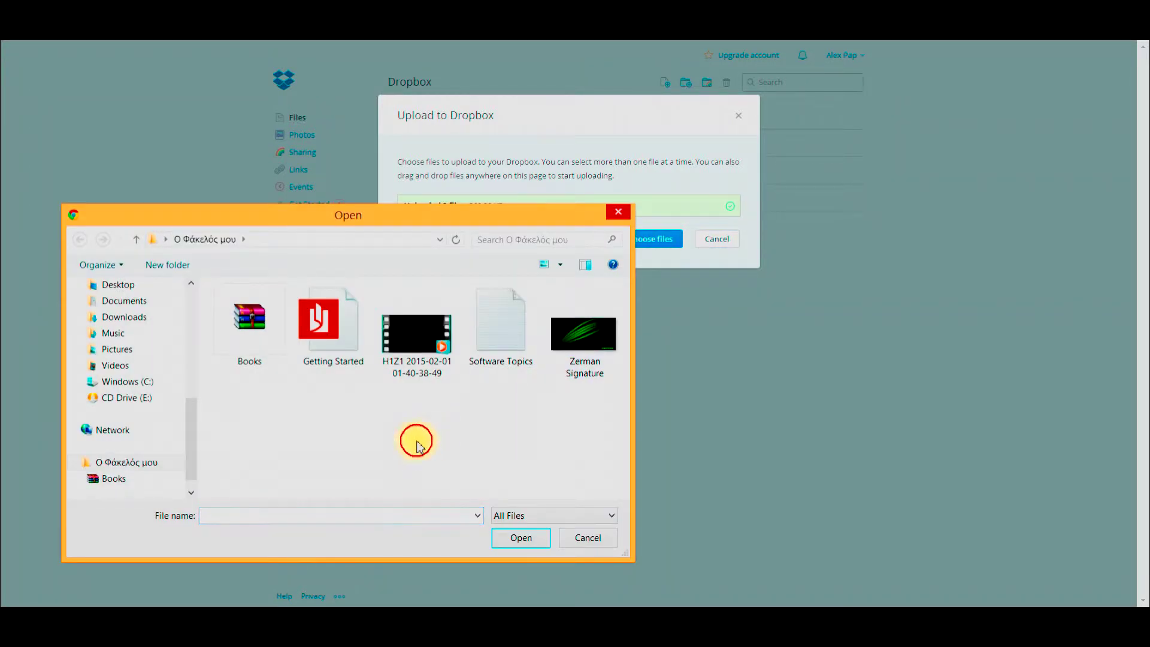
left_click(444, 368)
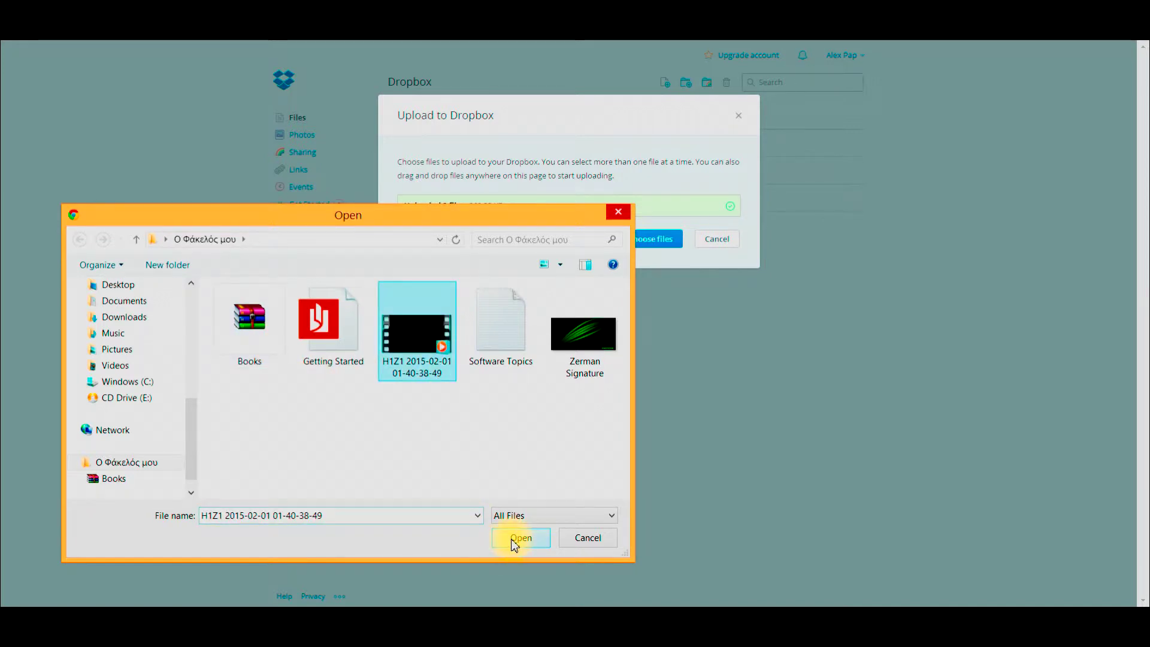
left_click(519, 538)
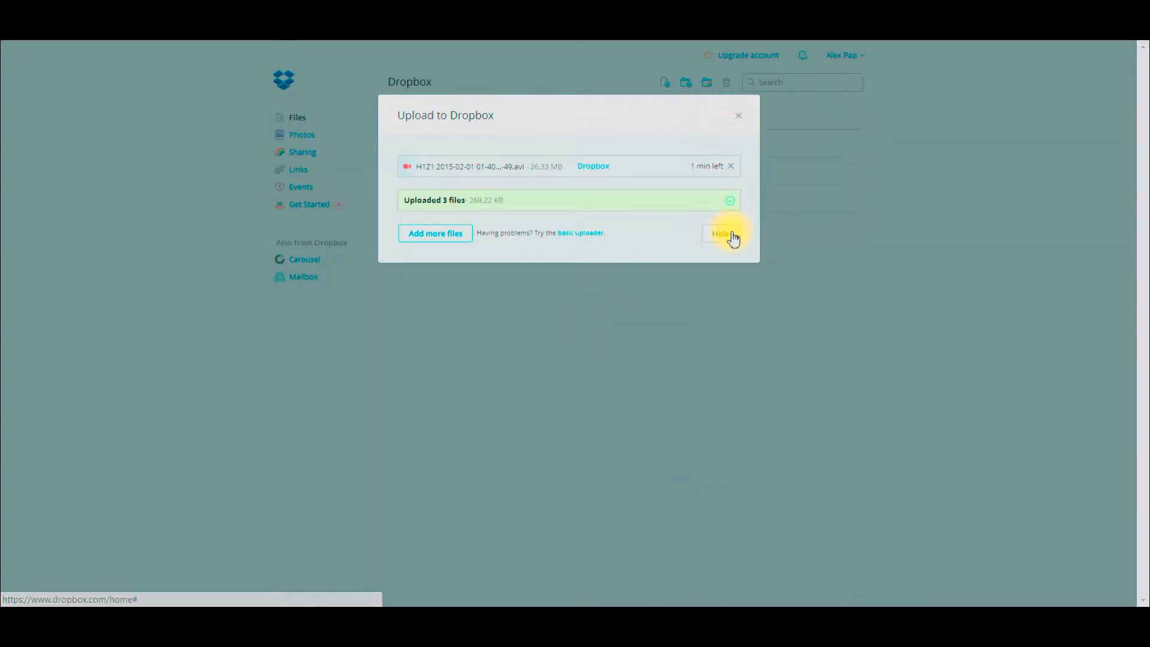
left_click(739, 117)
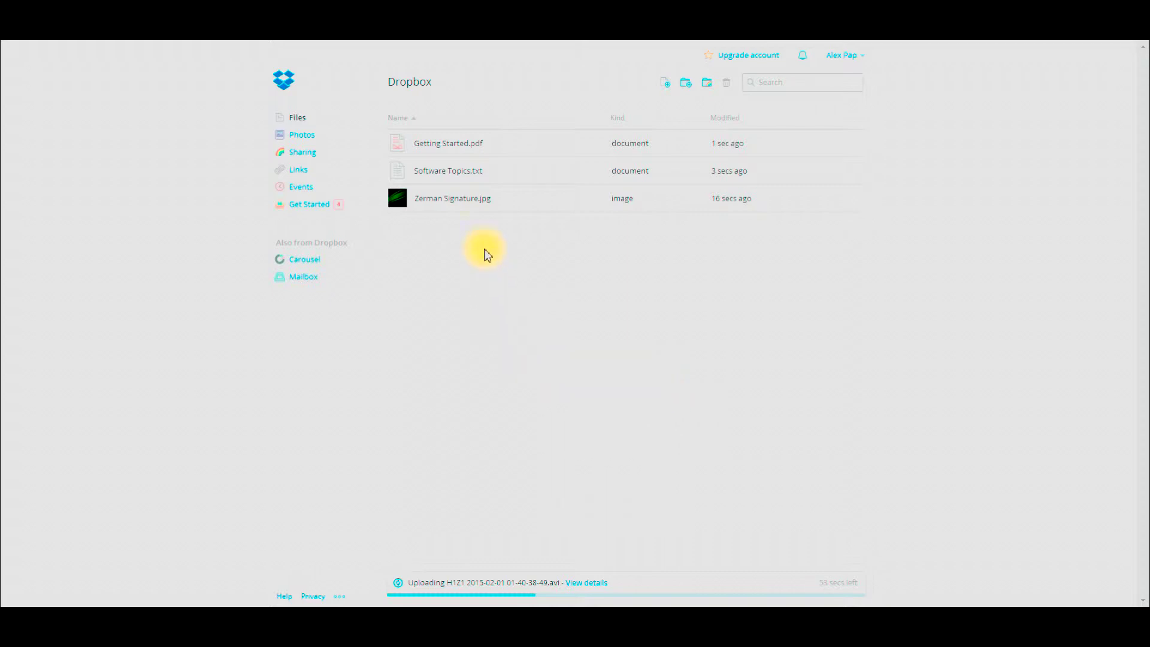
Step: Create a new folder named "Folder 1" in the main Dropbox folder
mouse_move(869, 169)
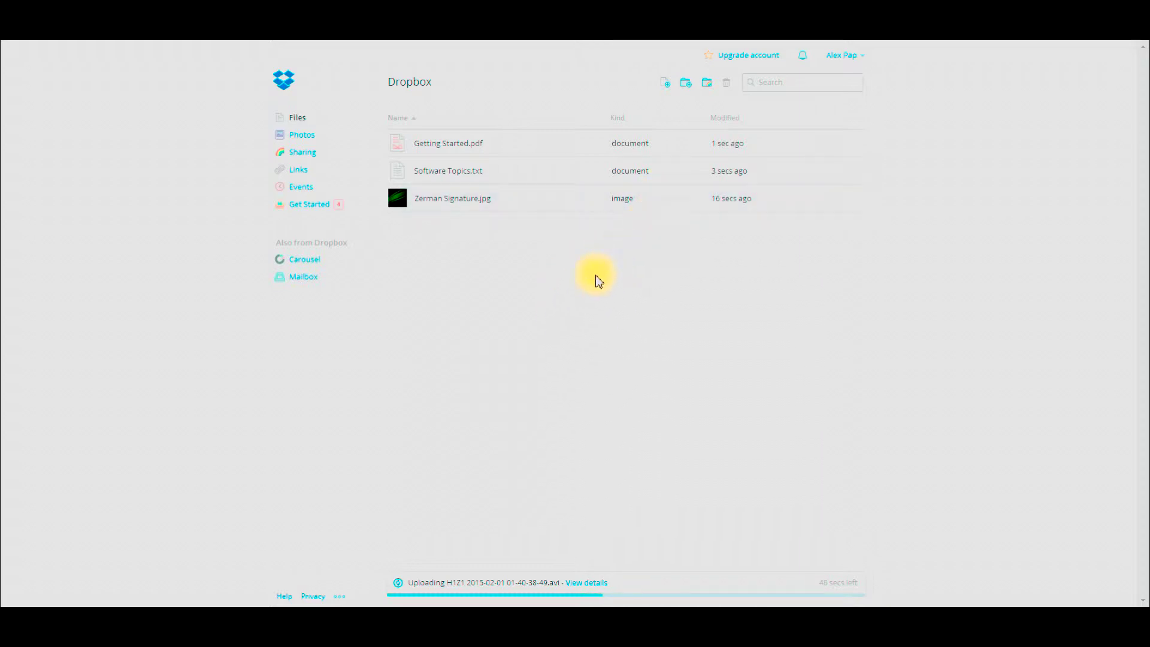
right_click(583, 294)
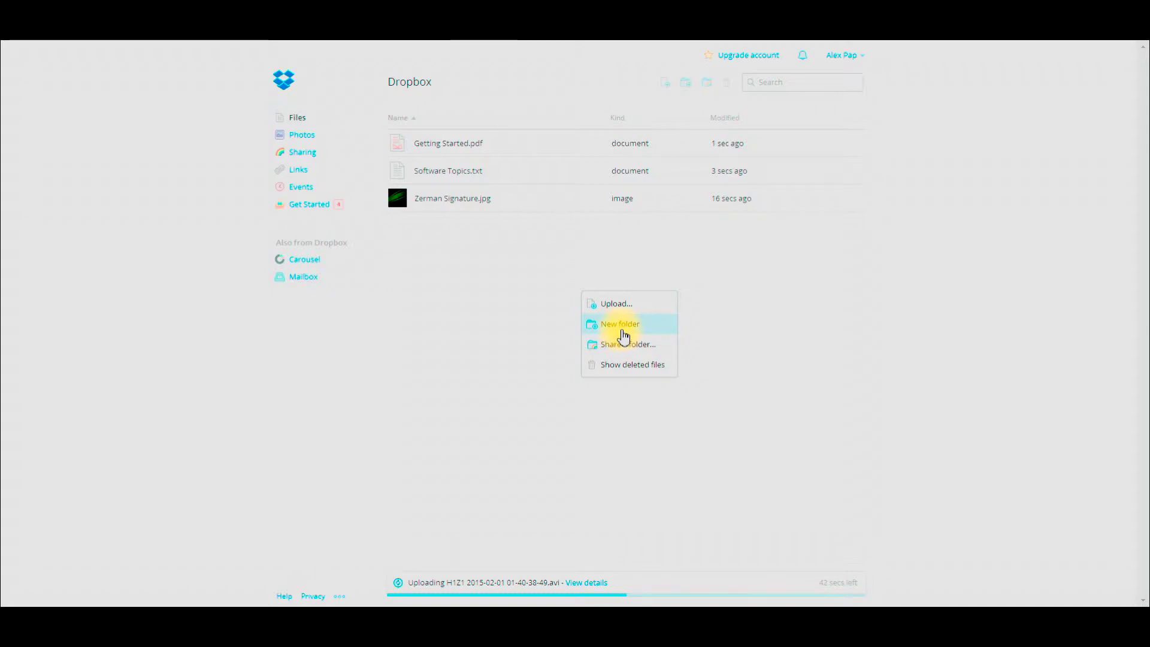
right_click(630, 275)
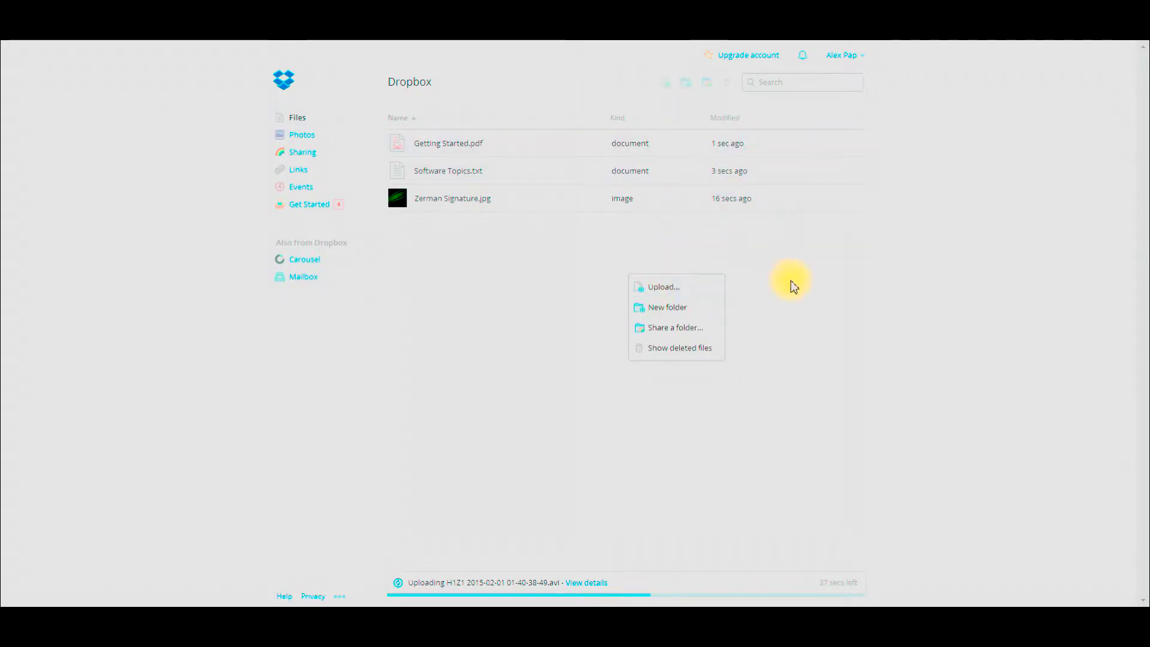
left_click(678, 316)
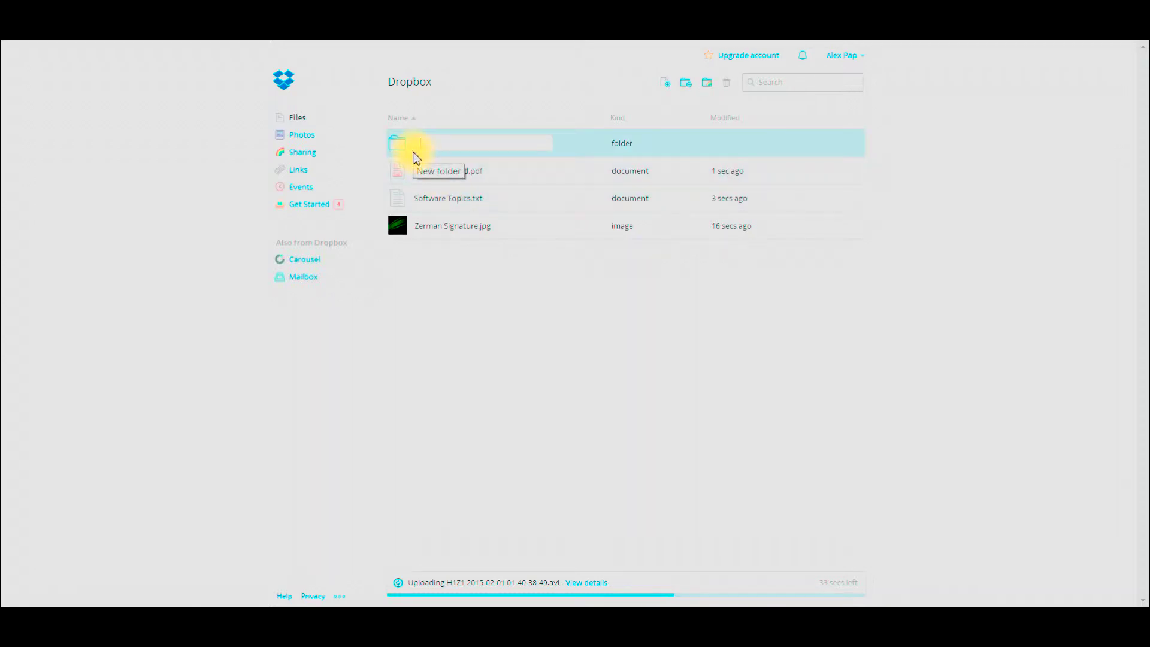
type("Folder 1")
key("Return")
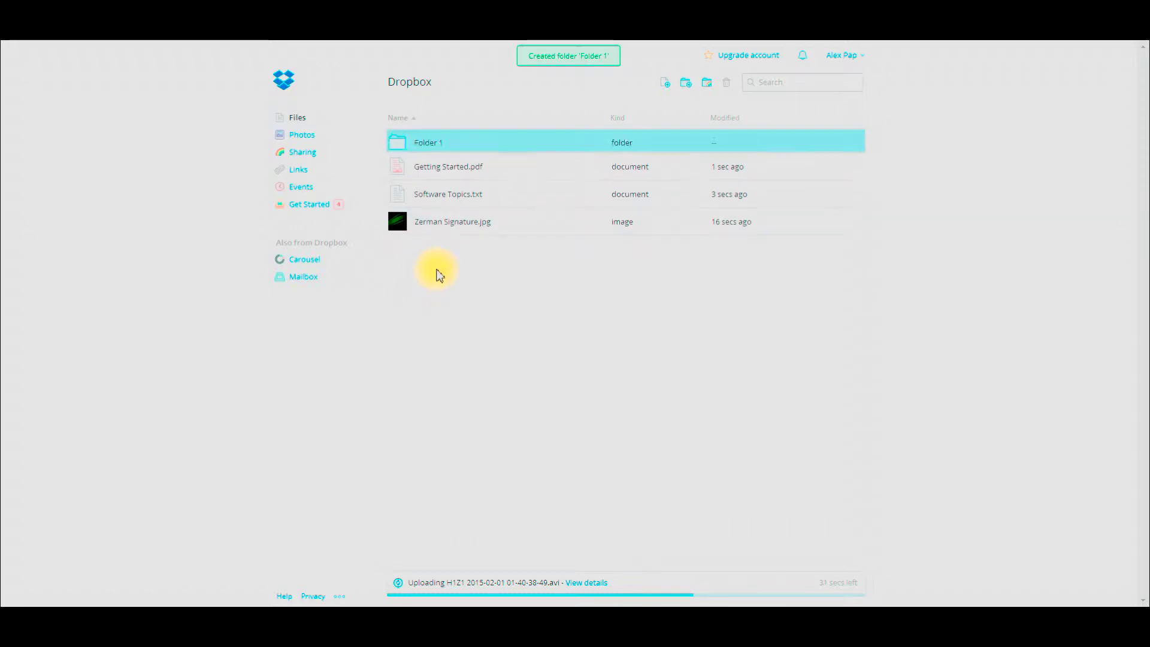
Step: Open Folder 1 to view its contents, and return to the main Dropbox folder
left_click(424, 144)
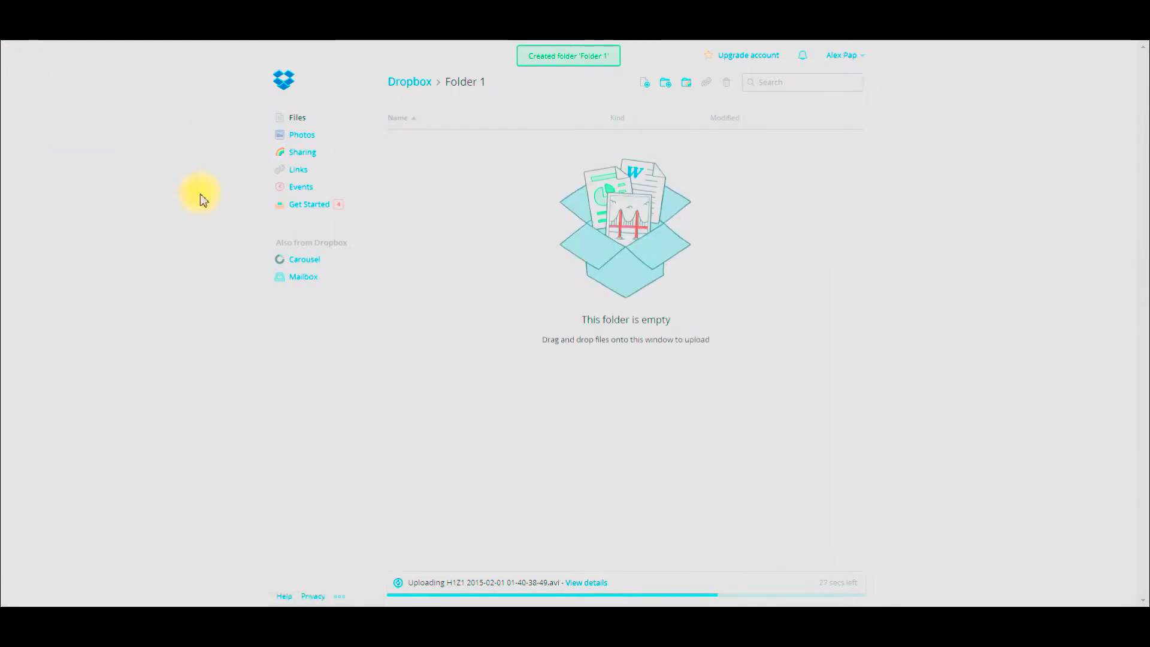
key("alt+Left")
left_click(456, 269)
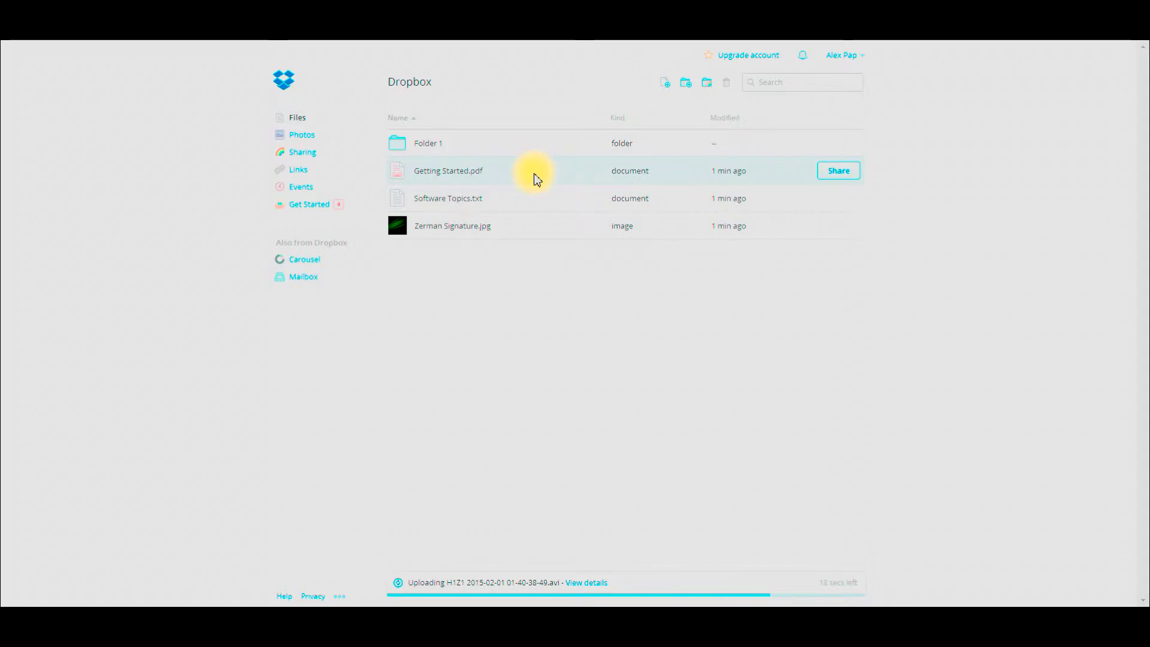
left_click(537, 178)
left_click(536, 199, "ctrl")
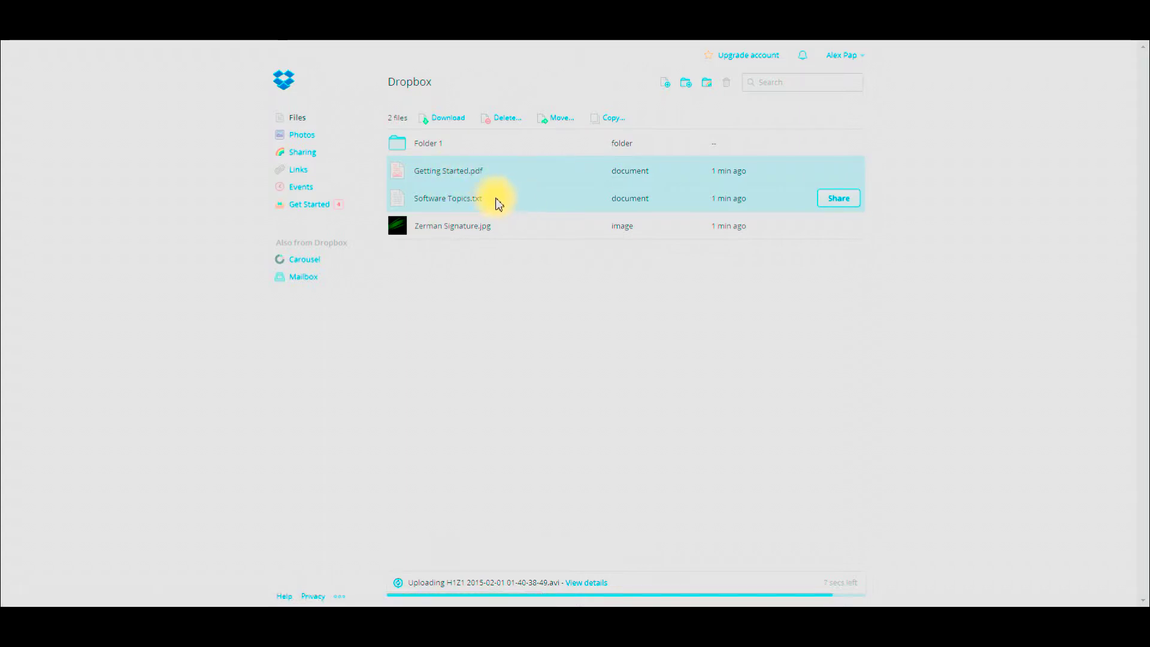
left_click_drag(454, 177, 475, 306)
left_click(479, 302)
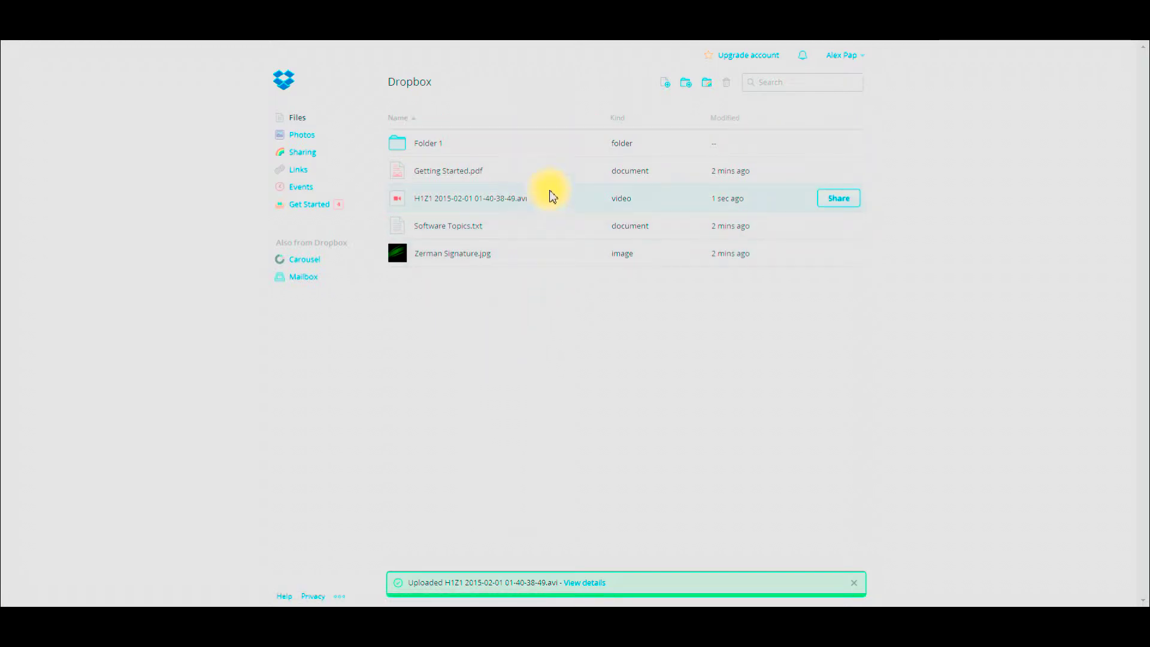
Step: Move Getting Started.pdf and Software Topics.txt into Folder 1, check the folder's contents, and return to the main folder
left_click(468, 182)
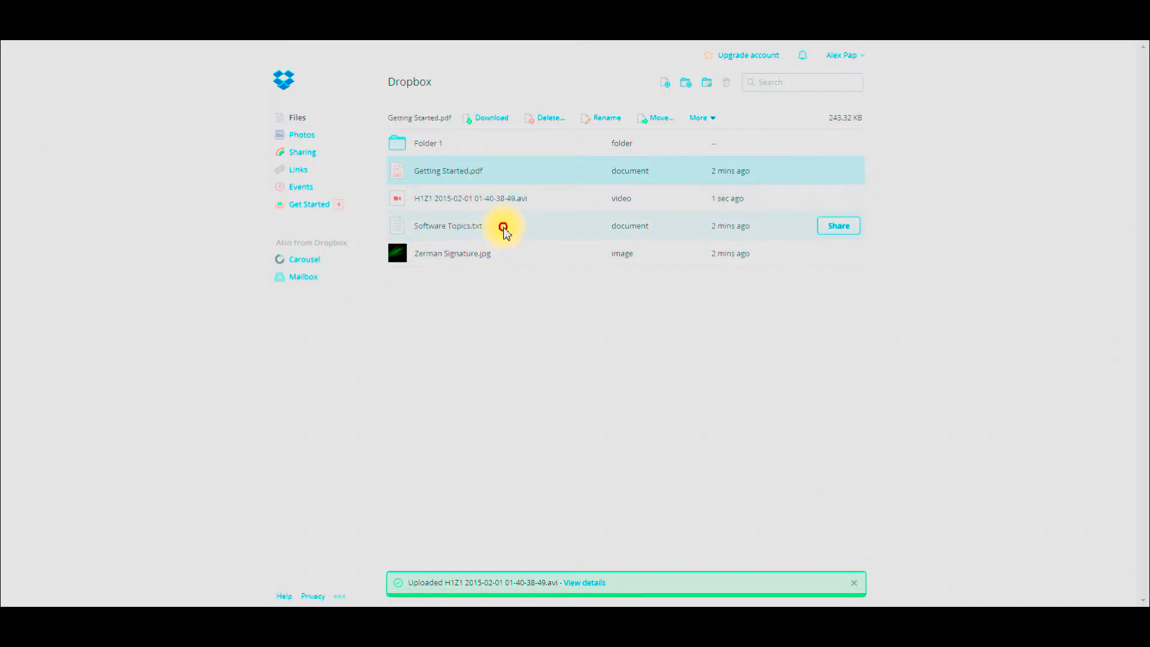
left_click(504, 226, "ctrl")
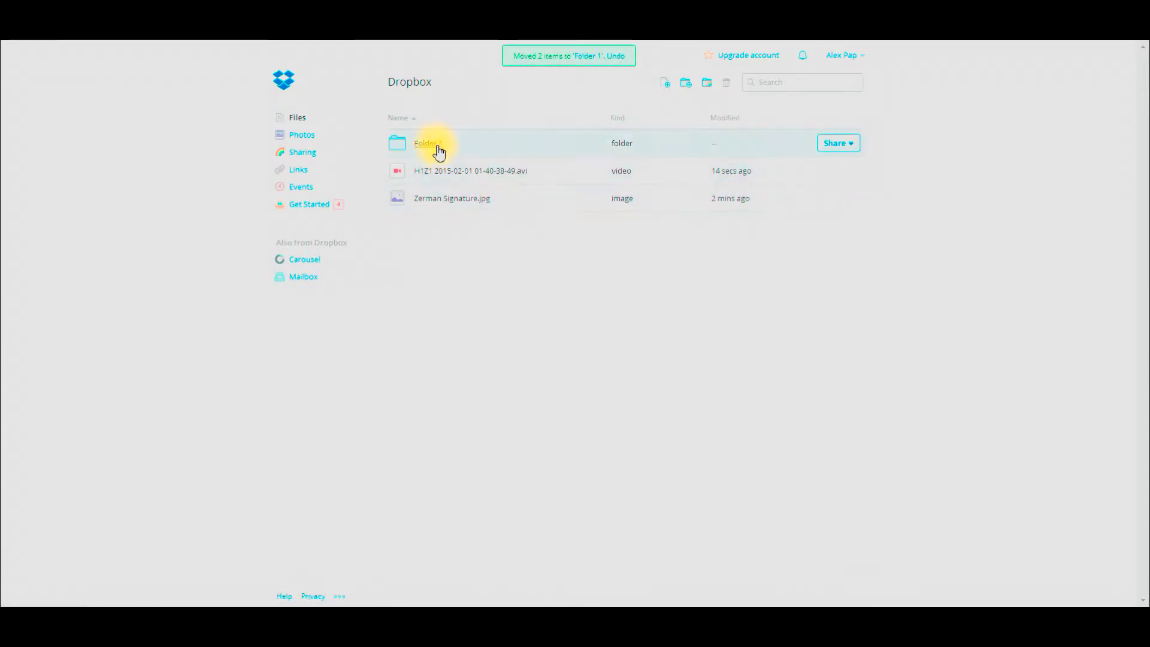
key("Return")
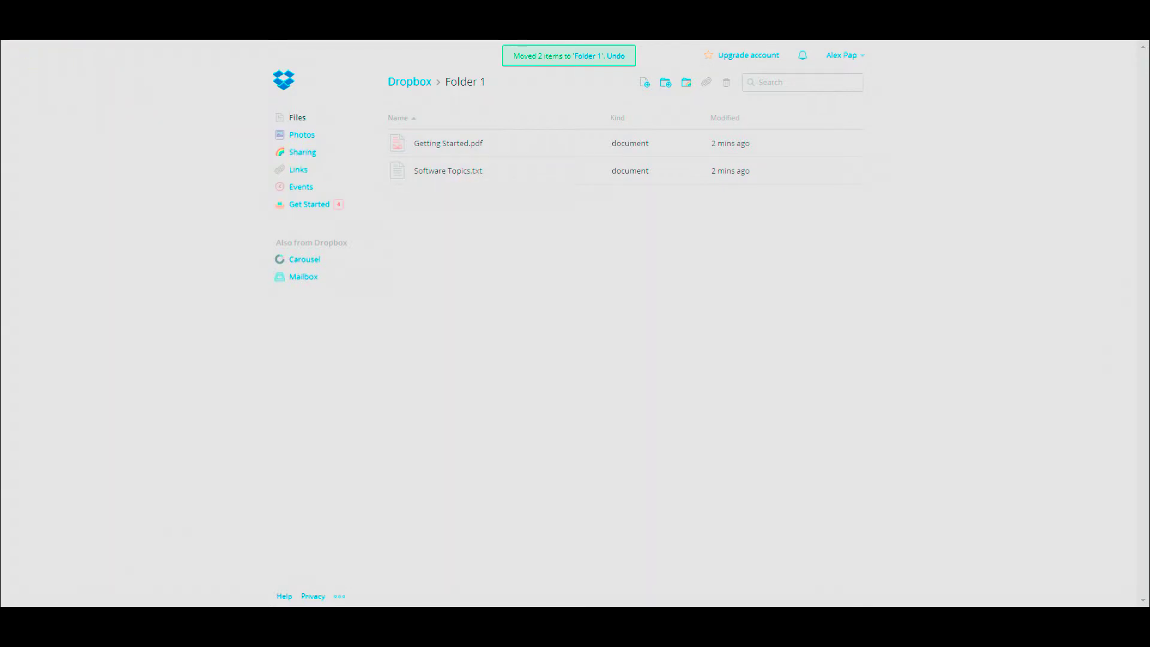
key("alt+Left")
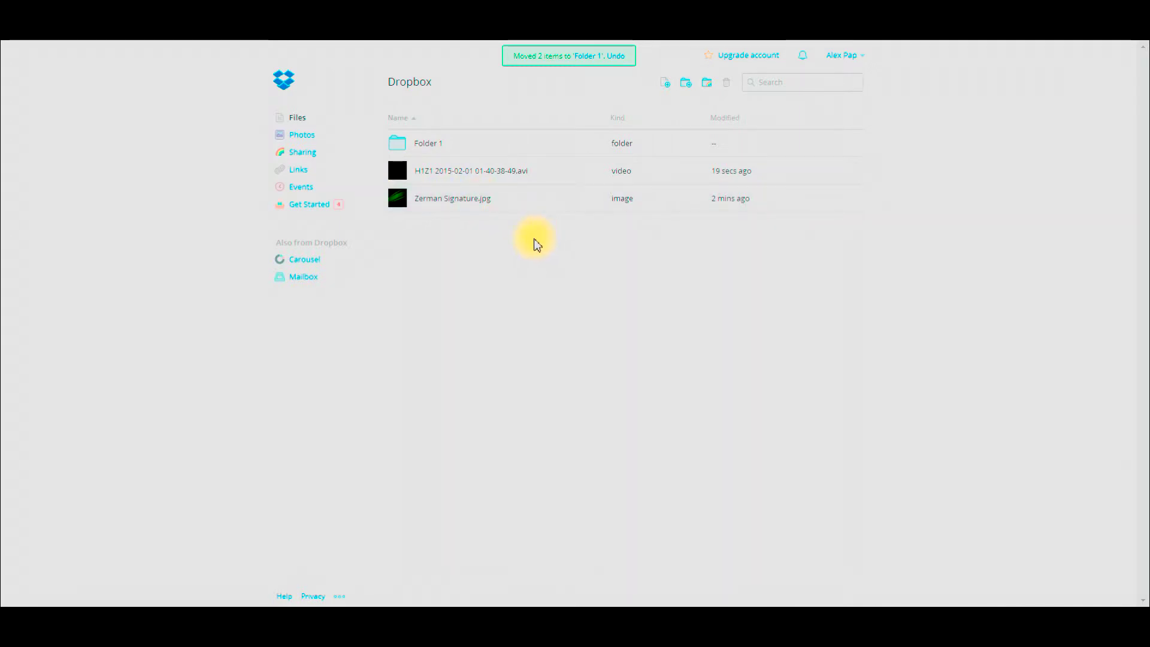
Step: View the actions available for Folder 1, and dismiss the list without choosing one
left_click(483, 151)
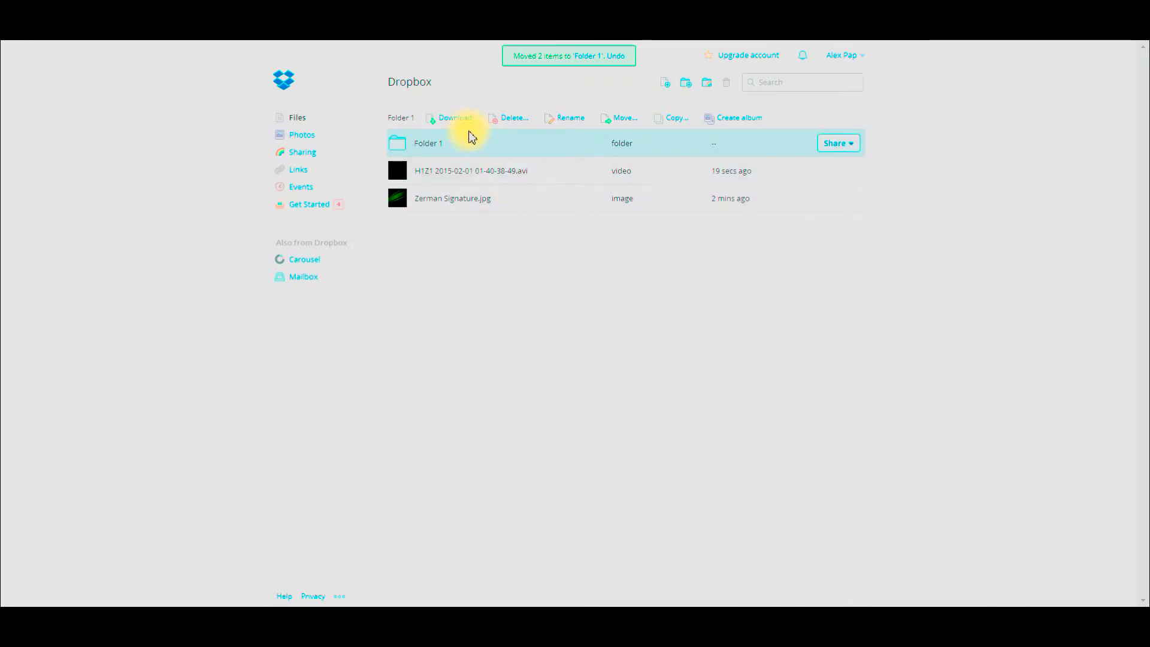
left_click(483, 228)
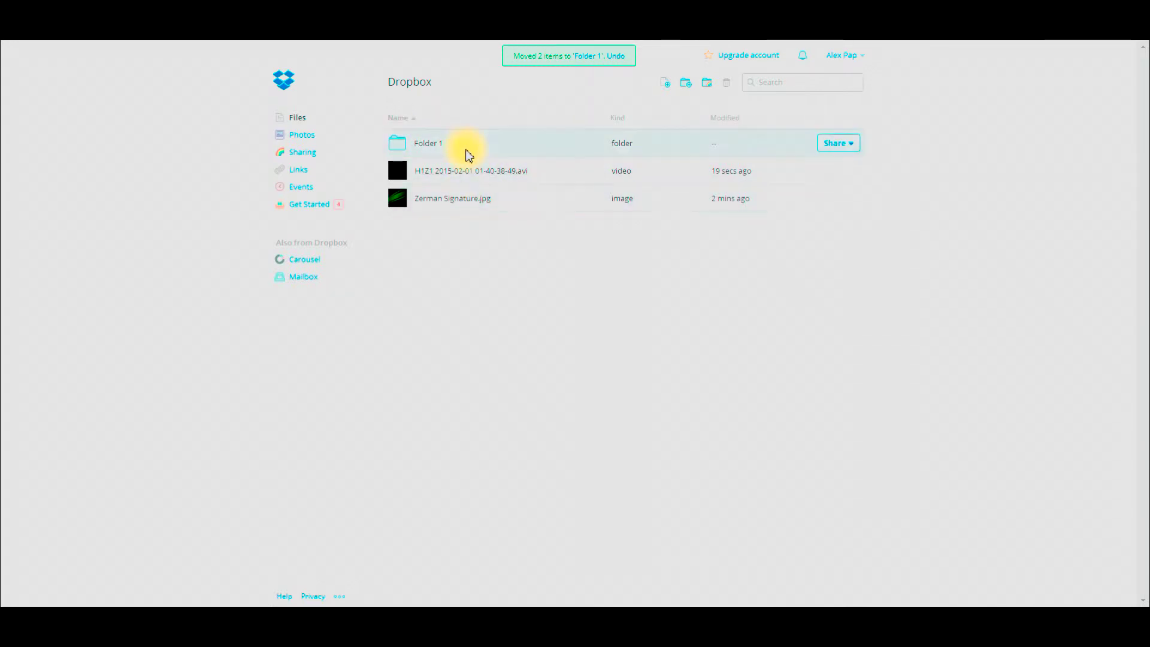
right_click(466, 148)
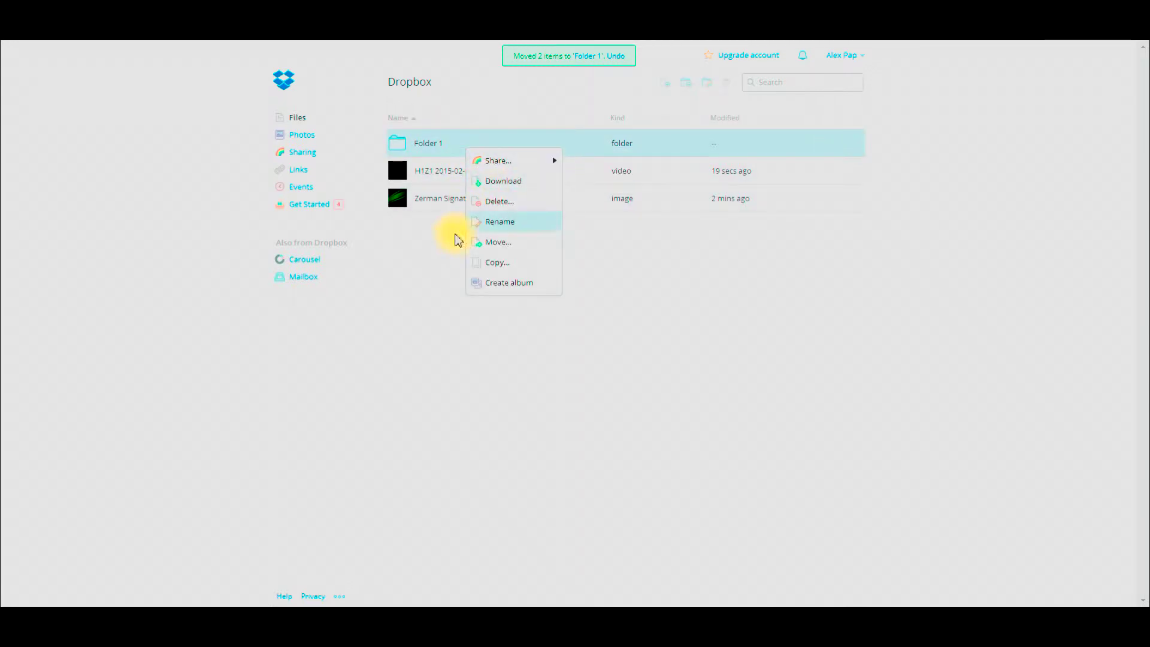
left_click(457, 236)
Step: Try to download Folder 1, and dismiss the duplicate download dialog
left_click(465, 149)
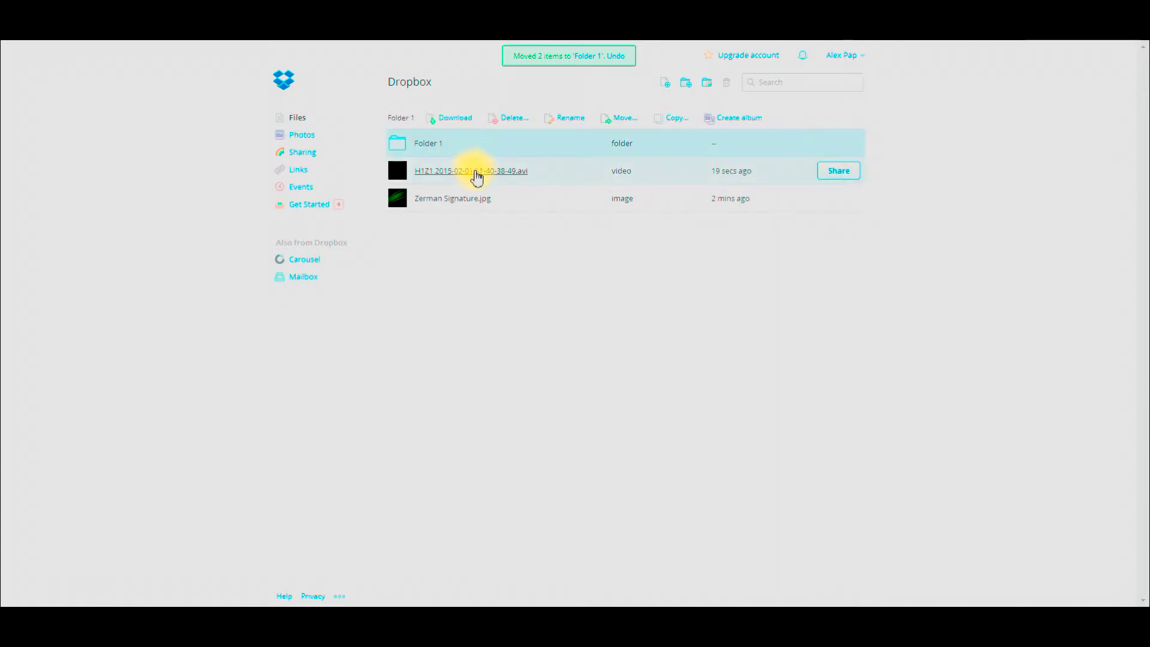
left_click(469, 126)
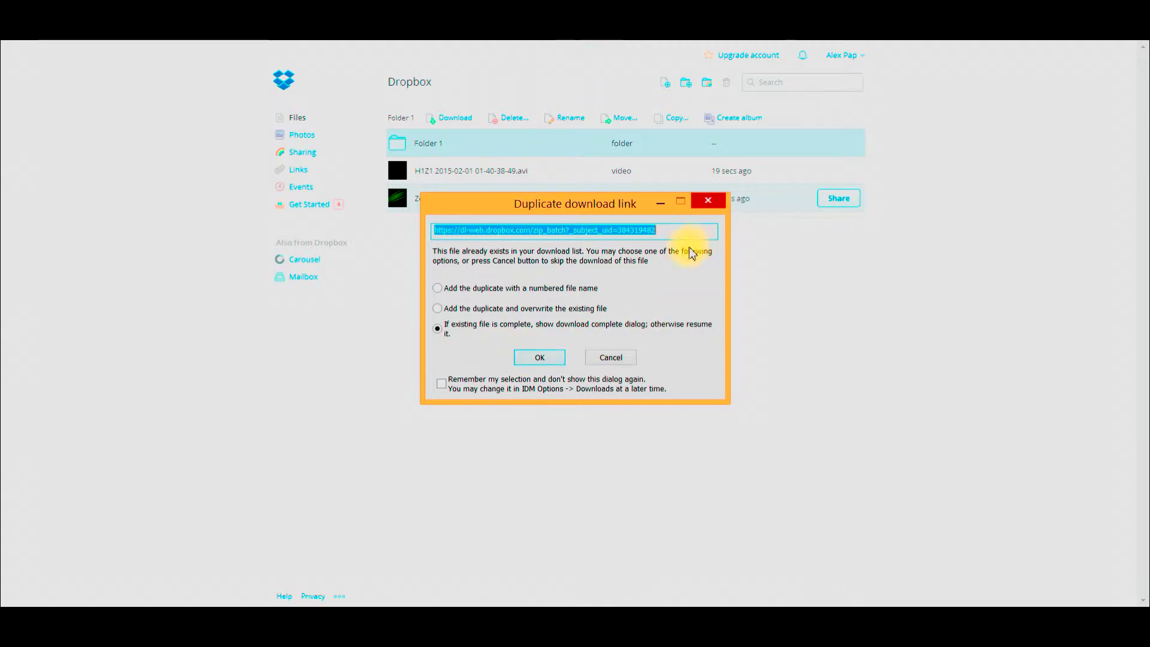
left_click(703, 204)
left_click(555, 175)
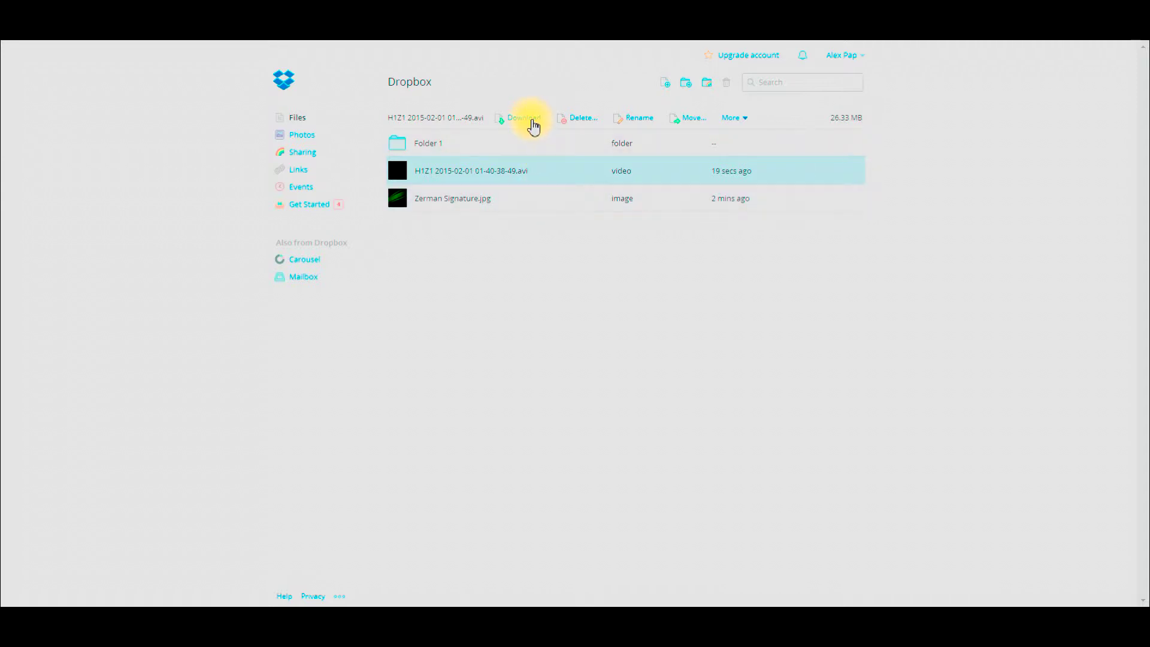
left_click(531, 122)
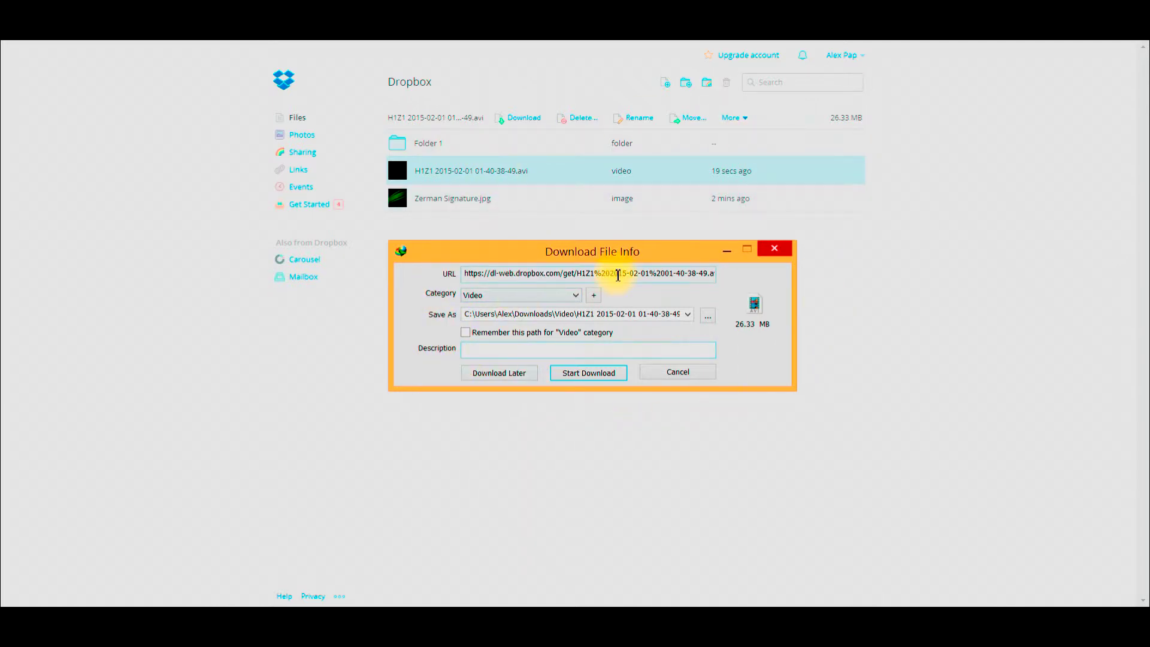
left_click(710, 316)
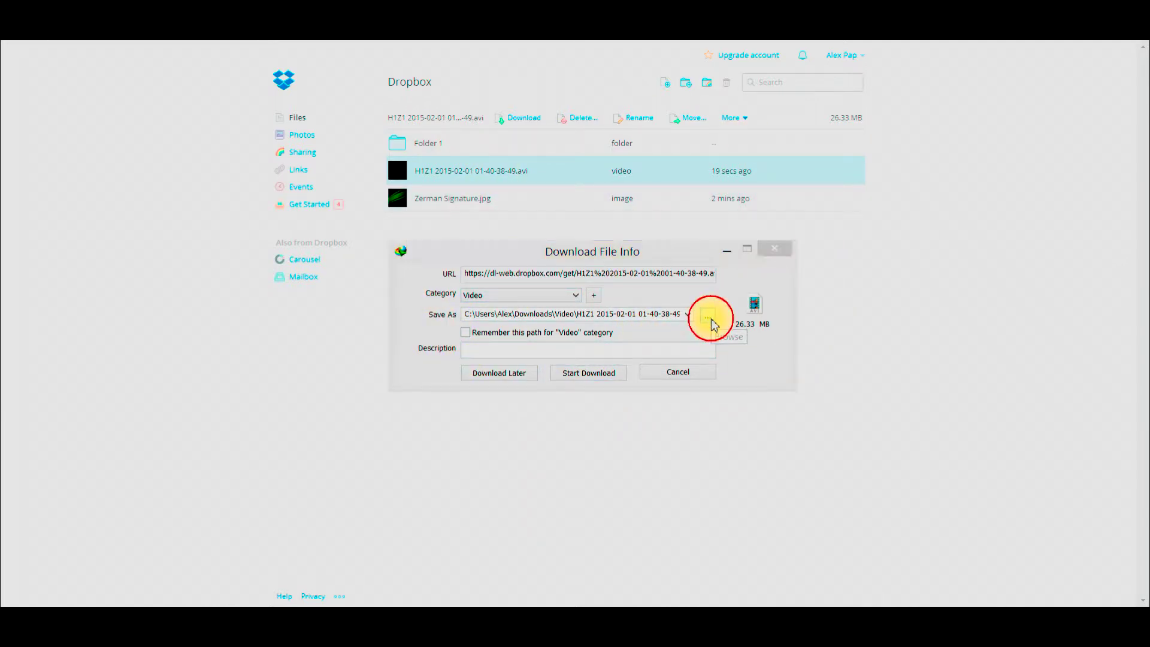
left_click_drag(467, 298, 465, 184)
left_click(432, 199)
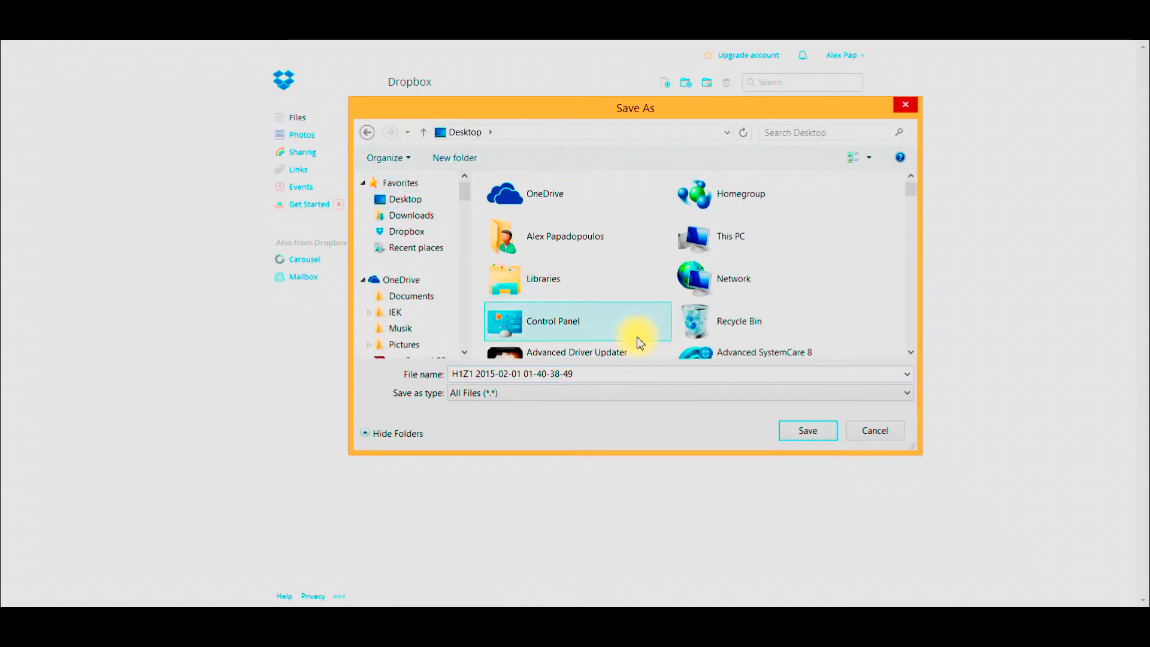
left_click(807, 431)
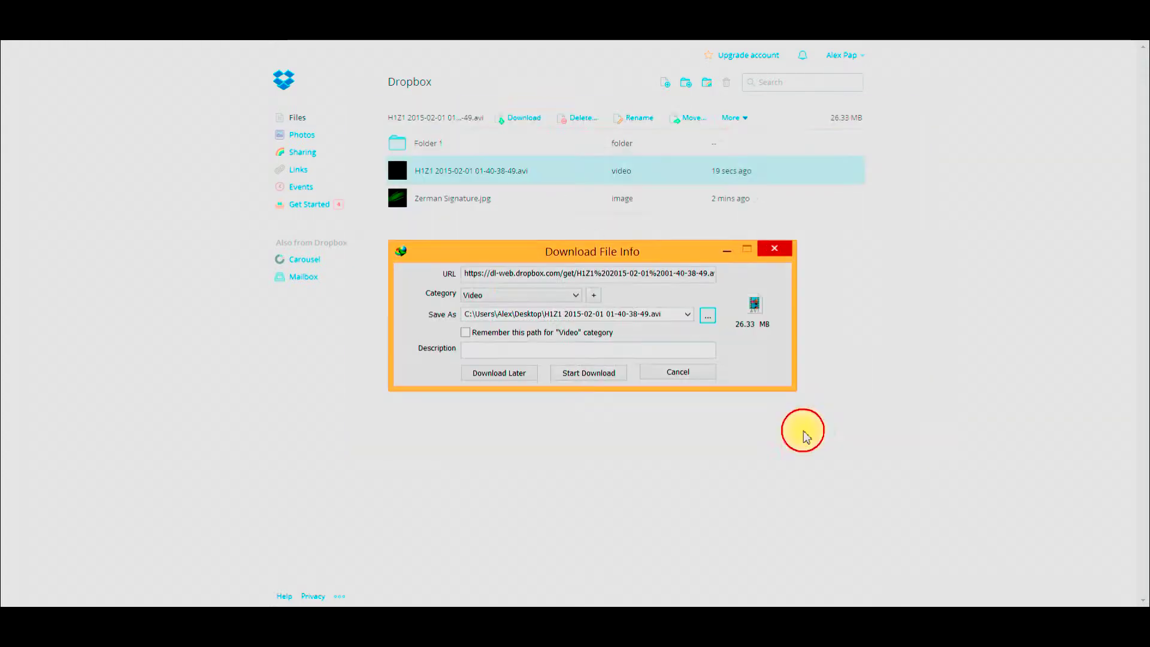
left_click(607, 377)
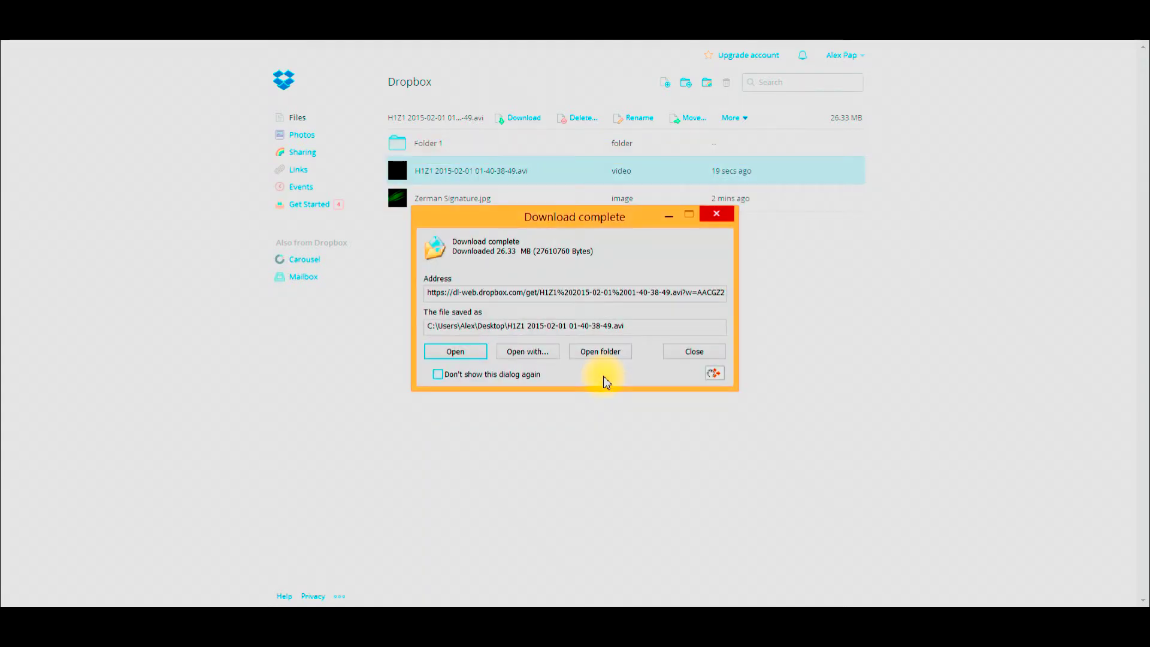
left_click_drag(578, 223, 582, 276)
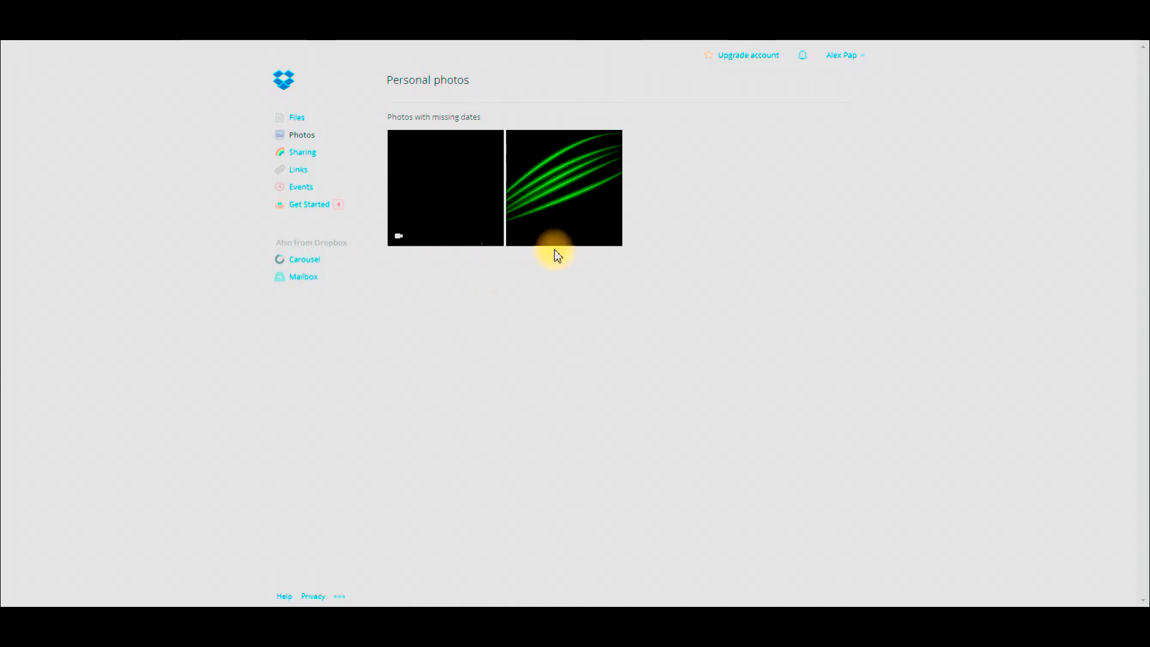
Step: Select the green-lines image and the video in Personal photos, and clear the selection
left_click(566, 182)
left_click(568, 188)
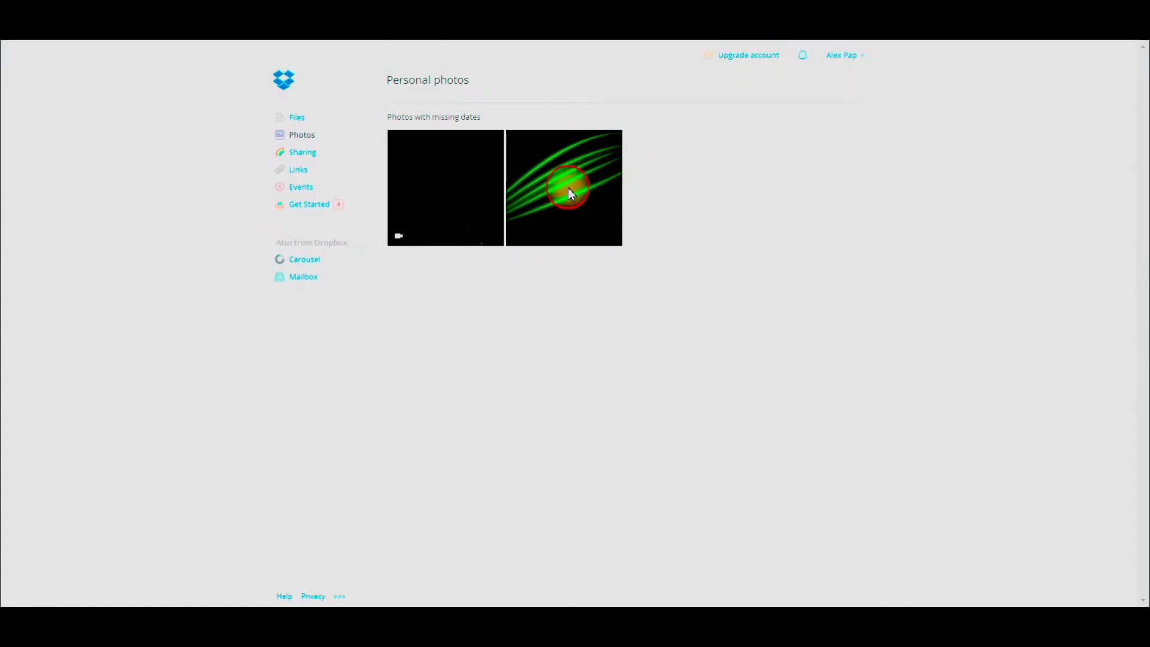
left_click(568, 188)
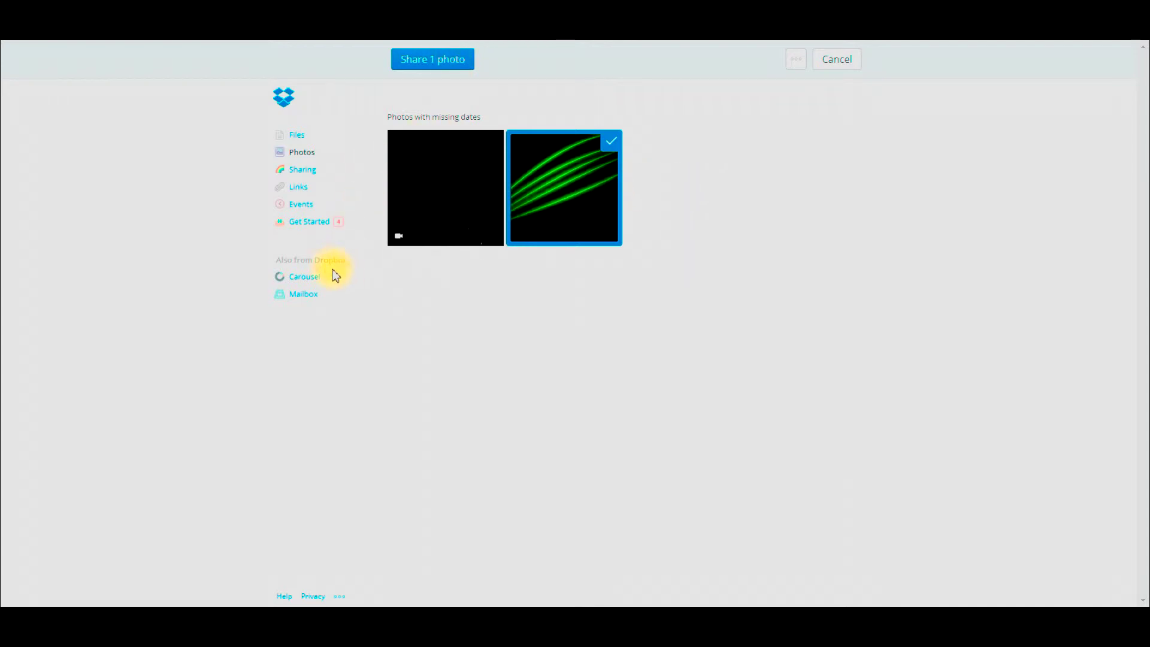
left_click(470, 188)
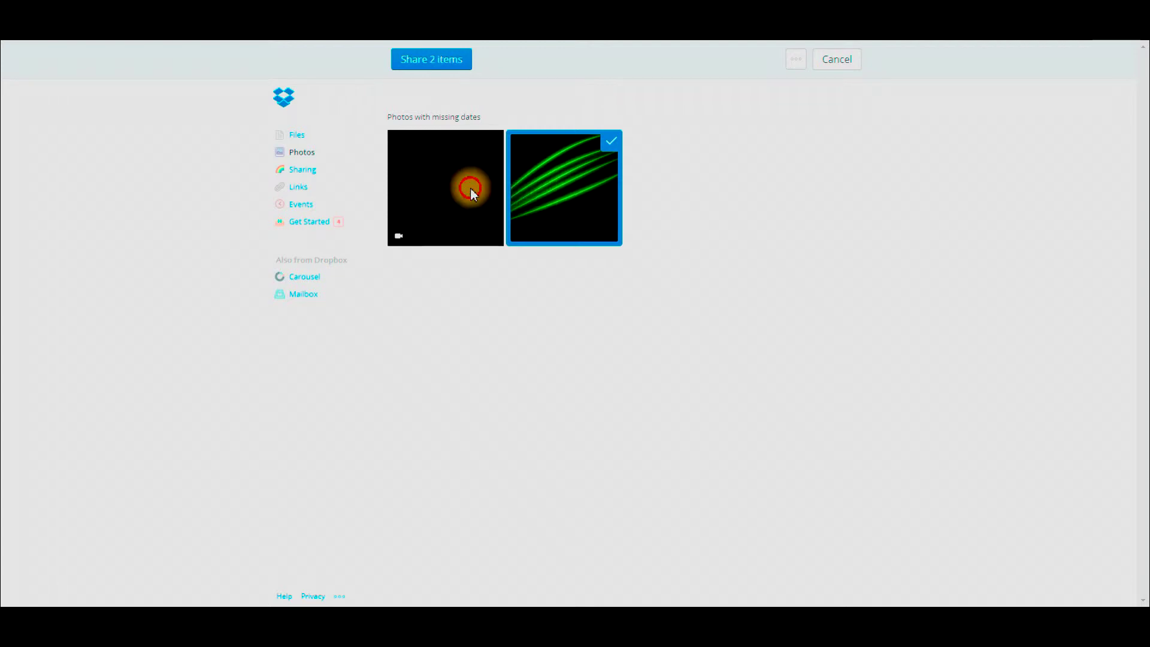
left_click(547, 202)
left_click(479, 197)
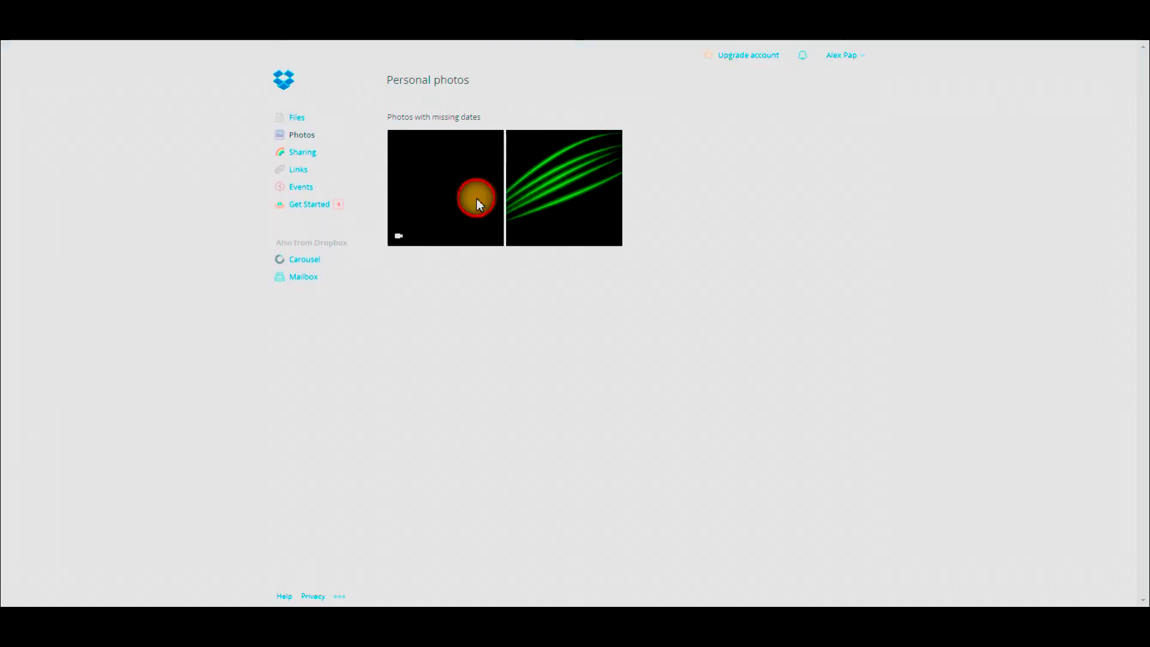
Step: Return to the files list, preview Zerman Signature.jpg and the H1Z1 video, and close the preview
left_click(298, 118)
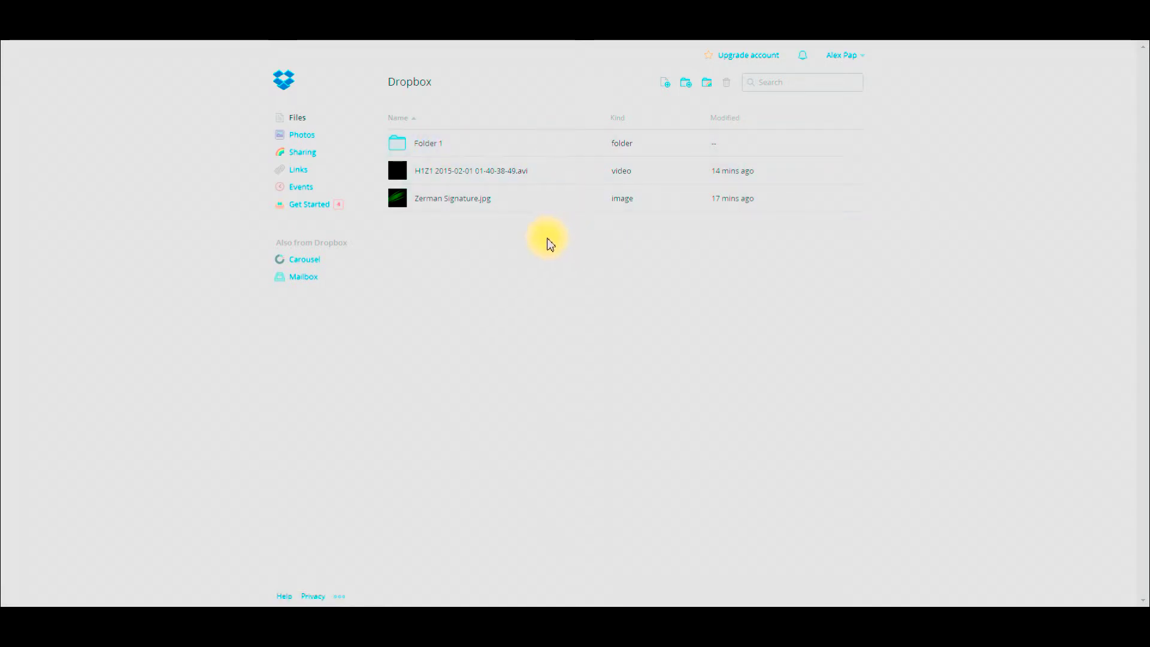
left_click(400, 199)
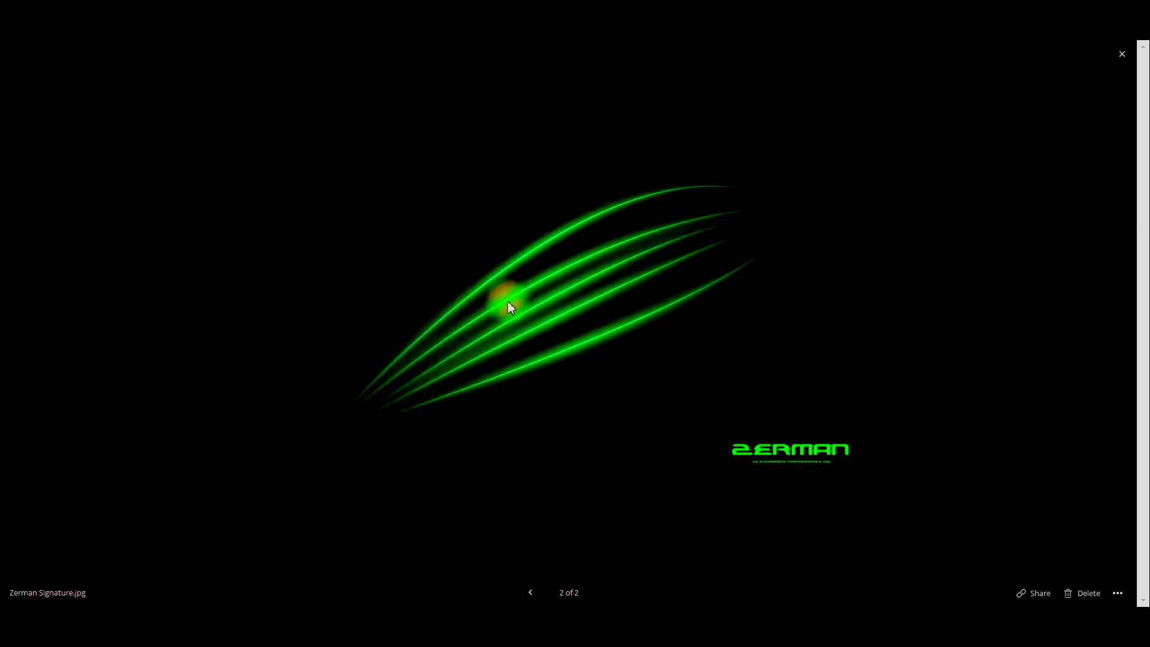
key("Left")
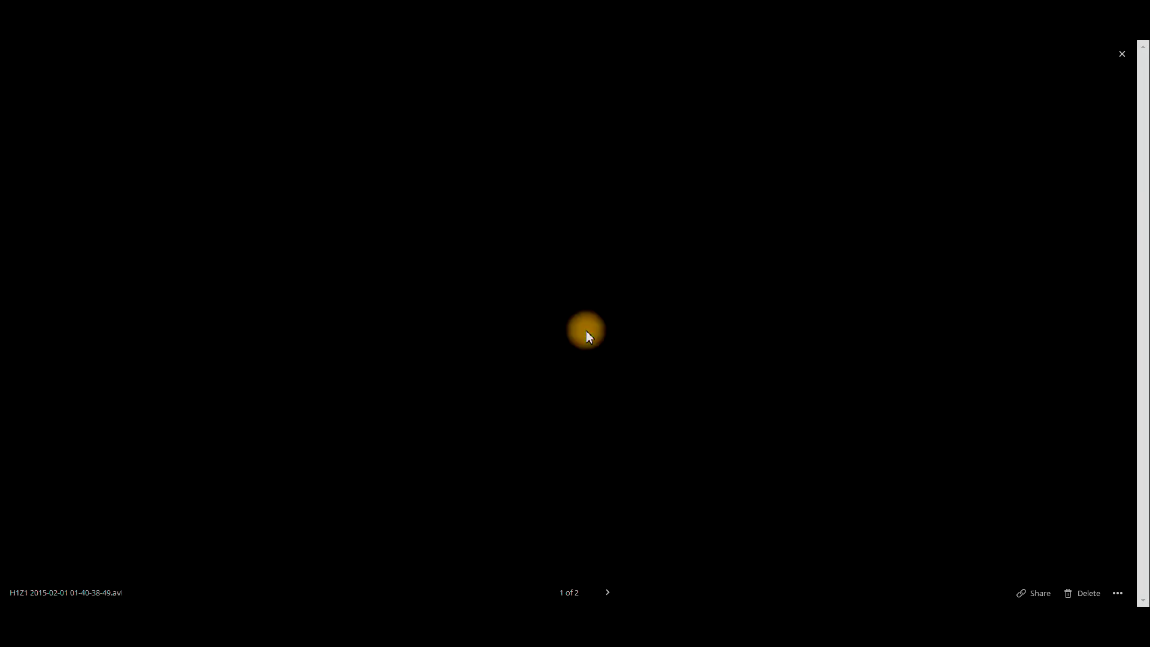
left_click(589, 337)
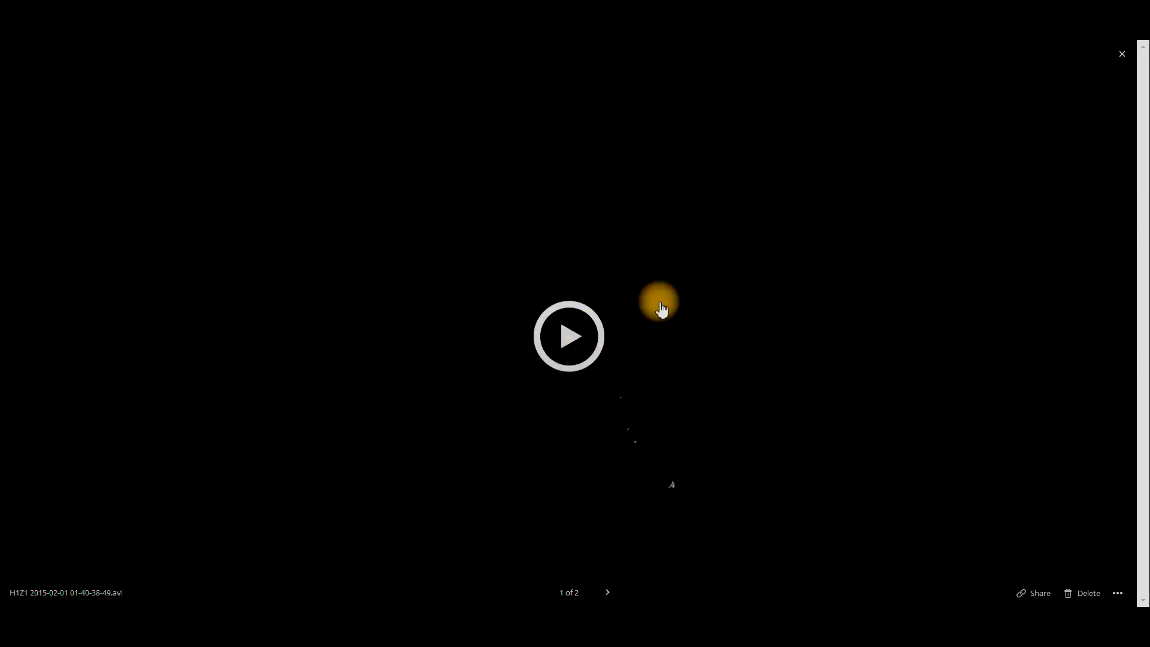
key("Escape")
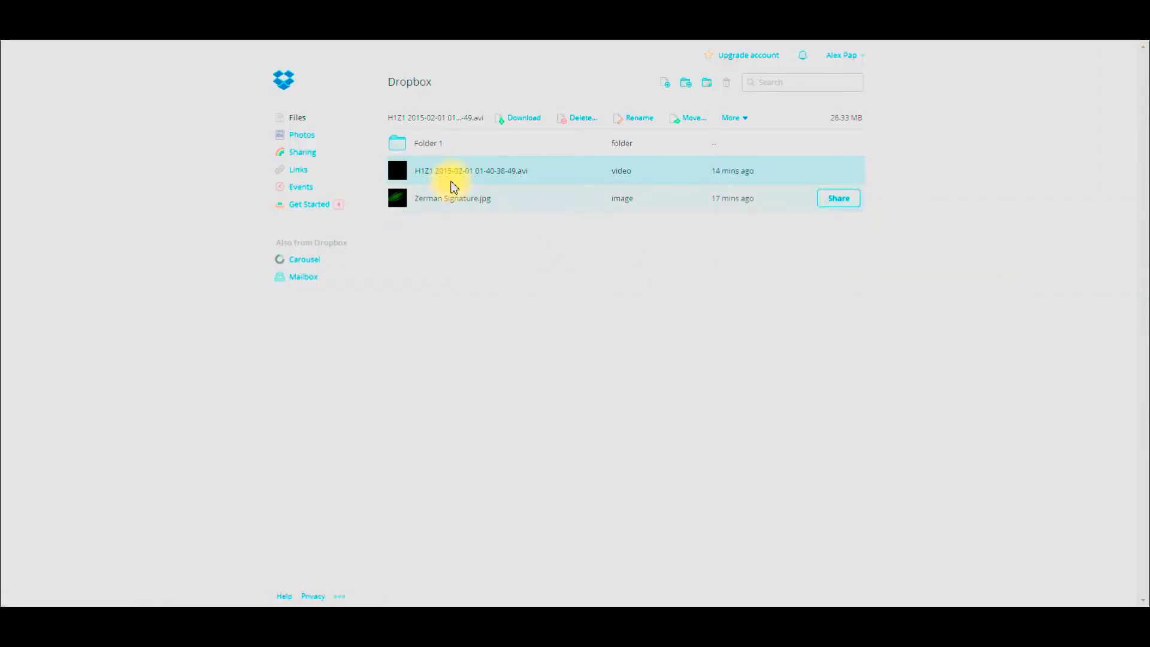
left_click(453, 171)
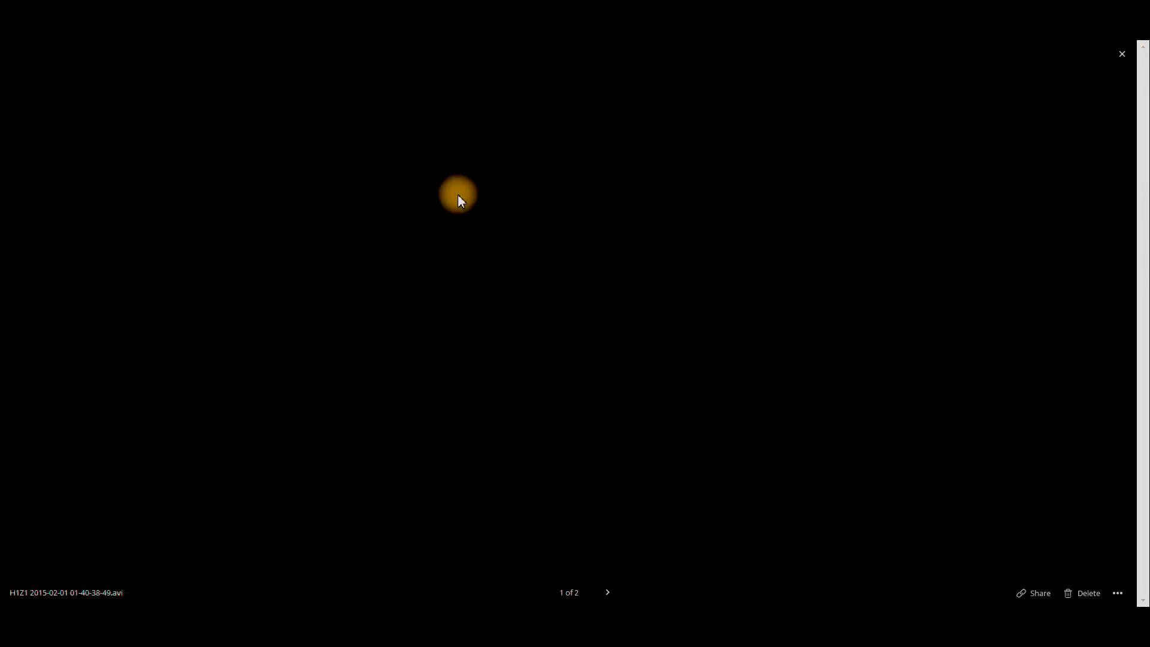
left_click(579, 338)
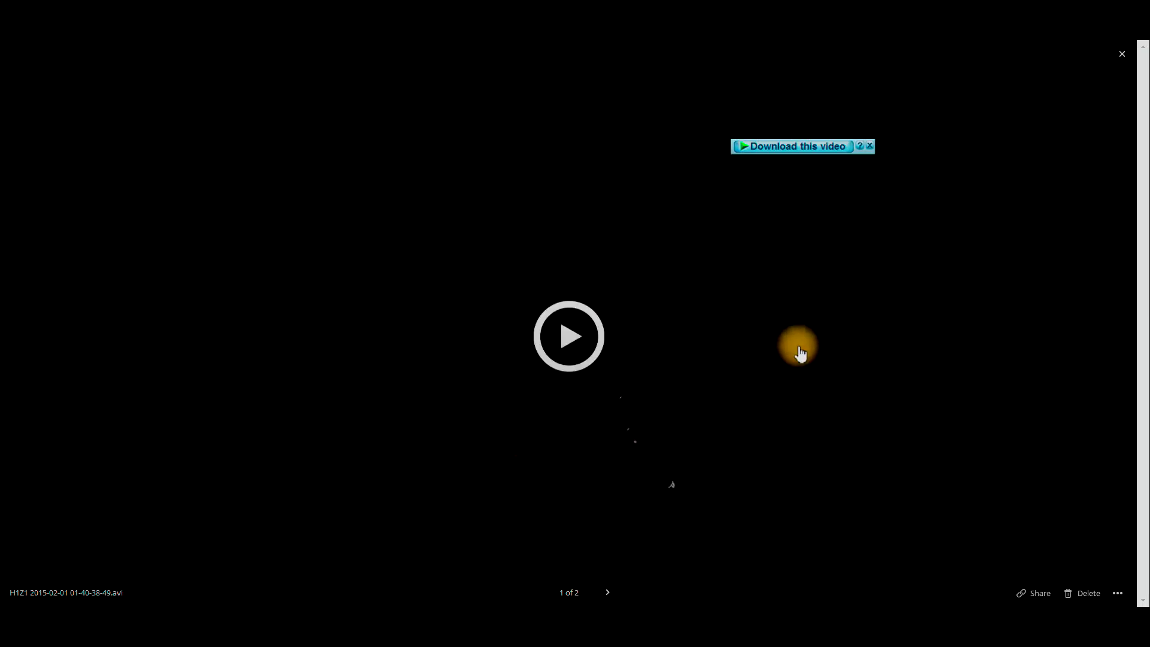
left_click(568, 333)
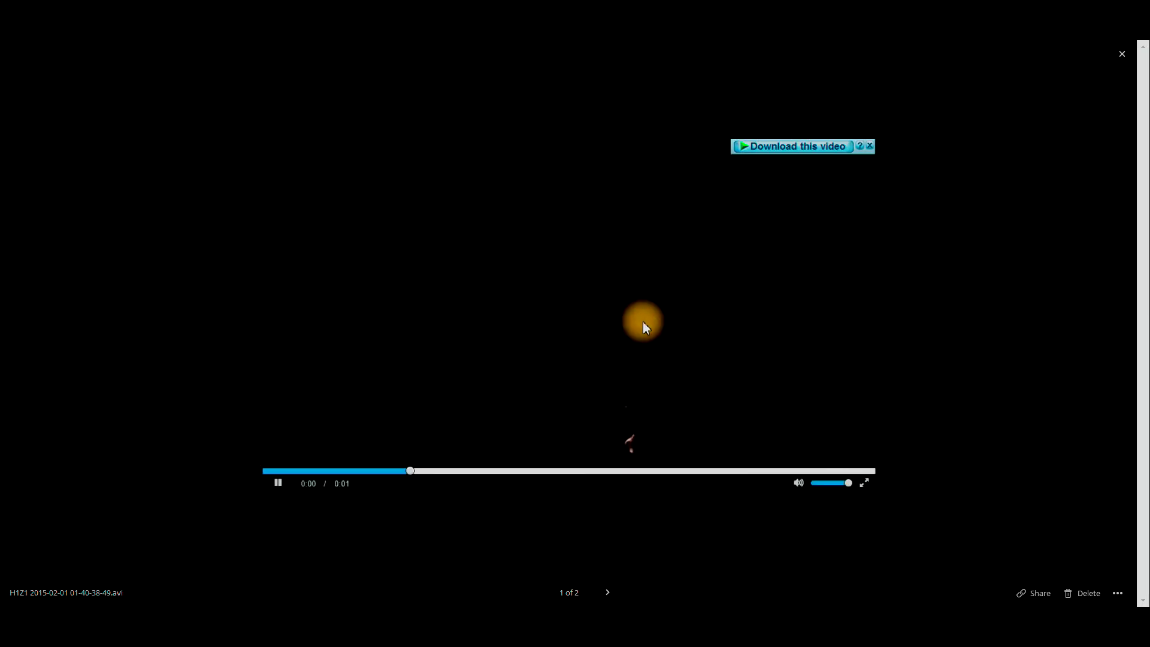
left_click(1123, 54)
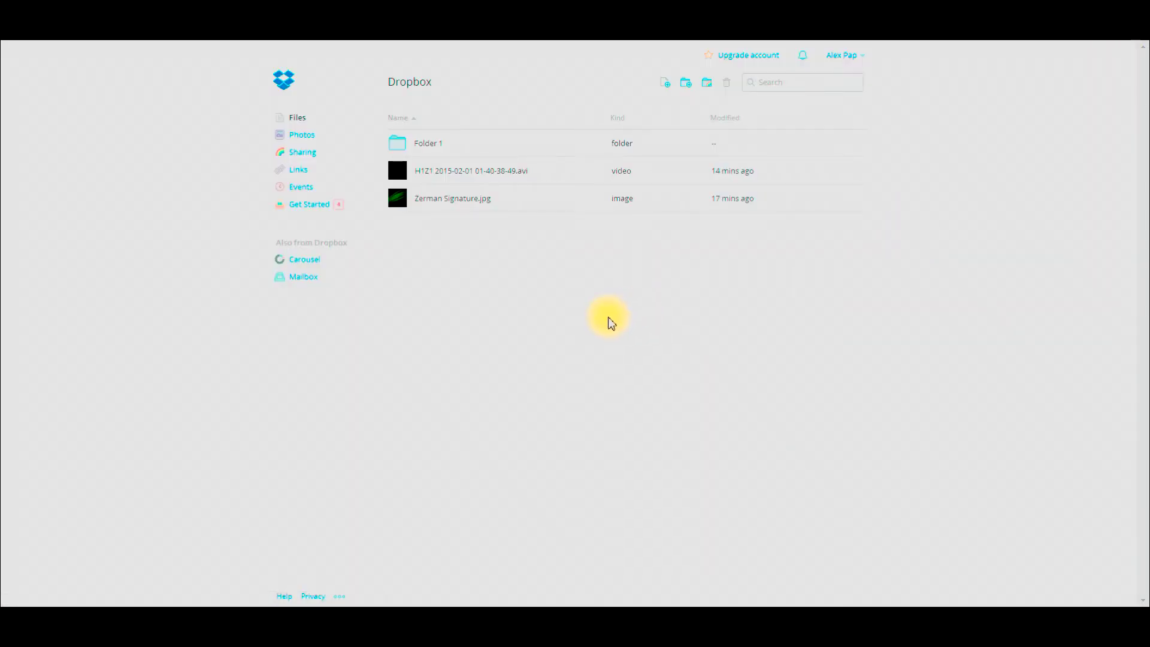
Step: Open Folder 1, preview the contents of Software Topics.txt, and close the preview
left_click(429, 147)
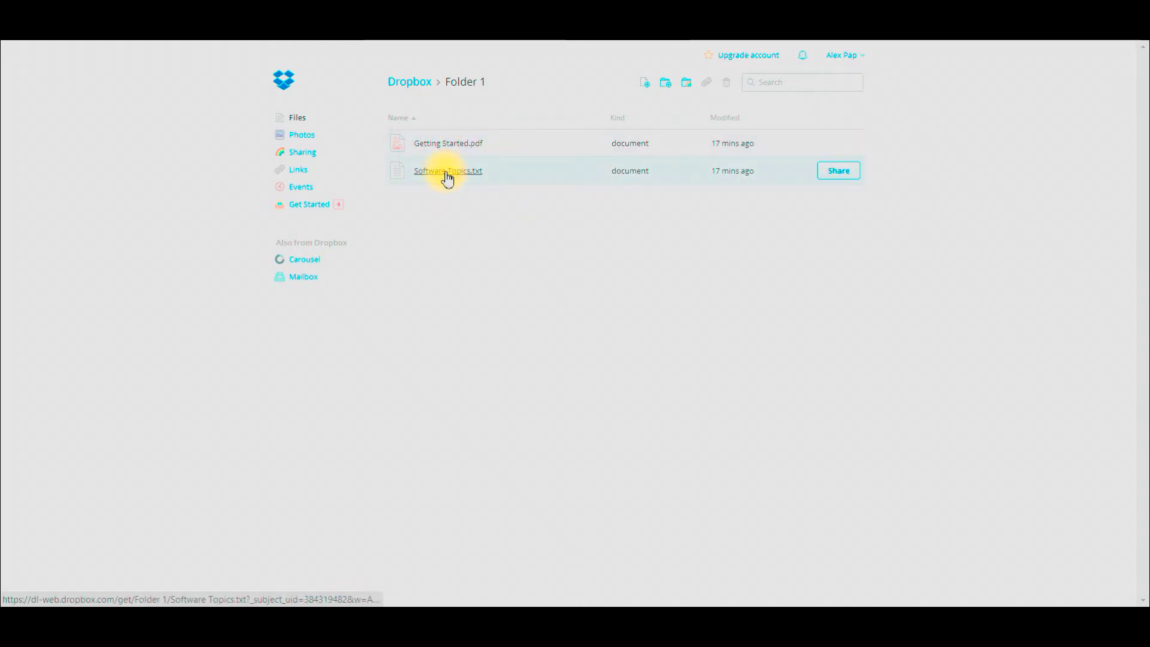
left_click(446, 175)
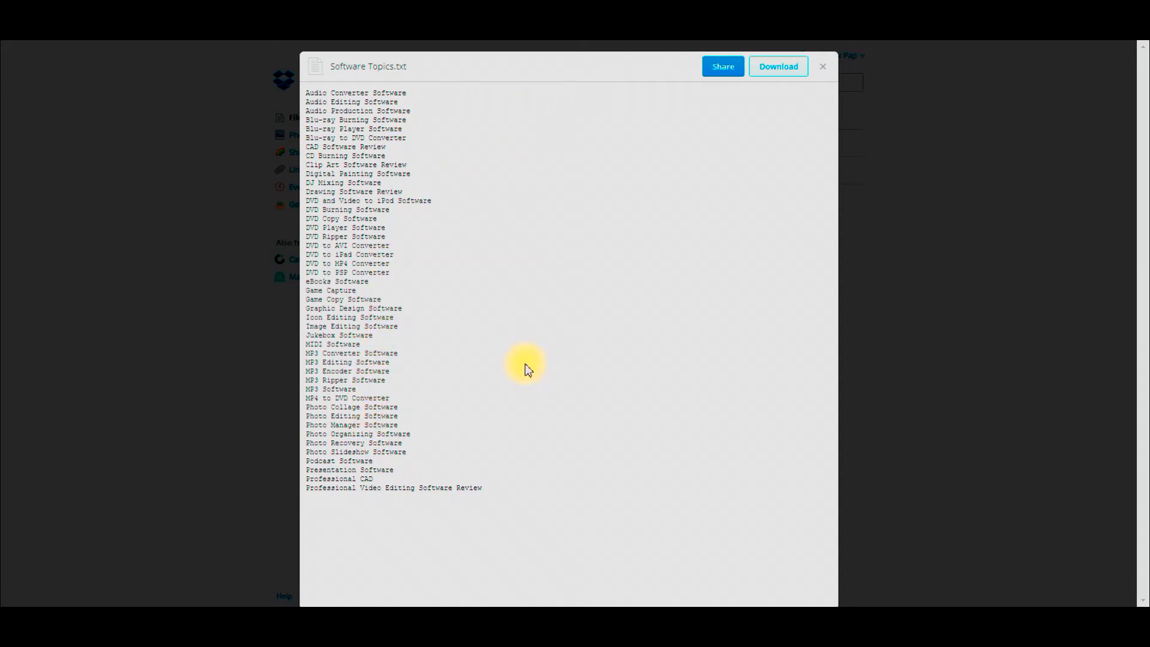
left_click(823, 67)
Step: Preview Getting Started.pdf in Folder 1, cancel the automatic download, and close the preview
left_click(472, 145)
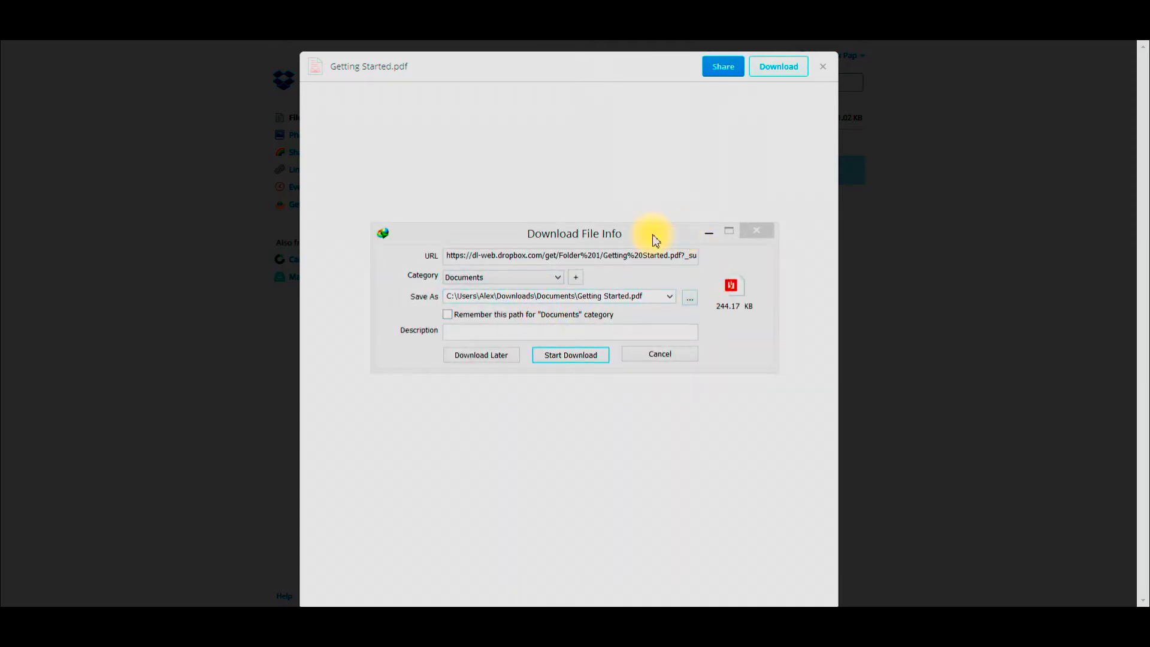
left_click_drag(603, 241, 738, 239)
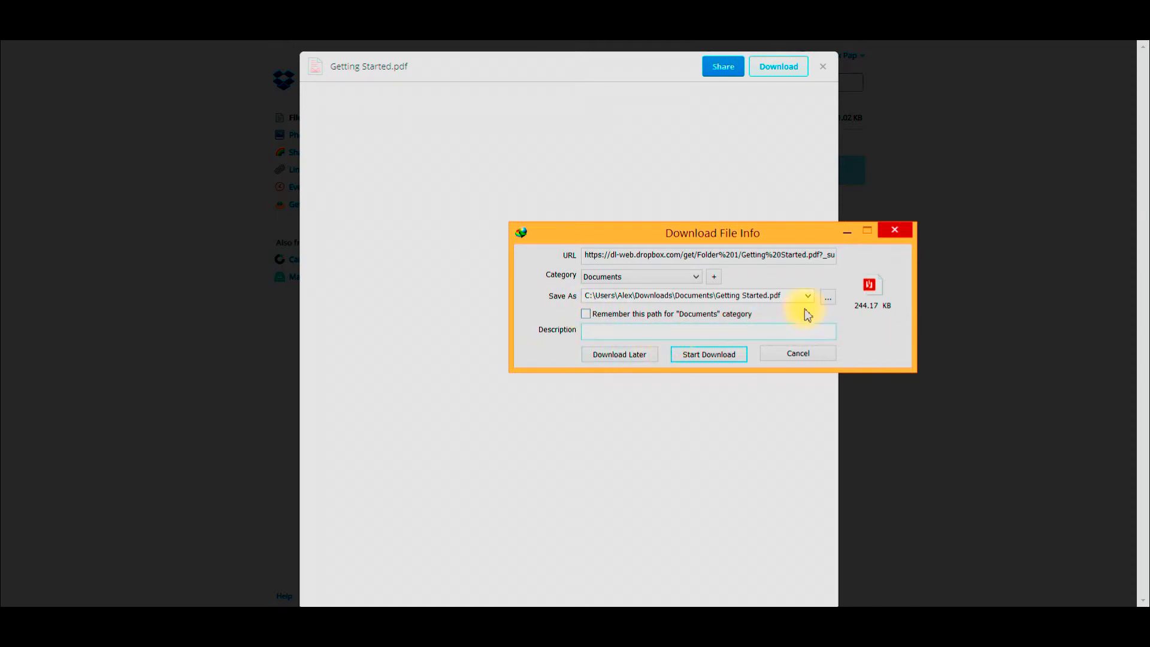
left_click(890, 231)
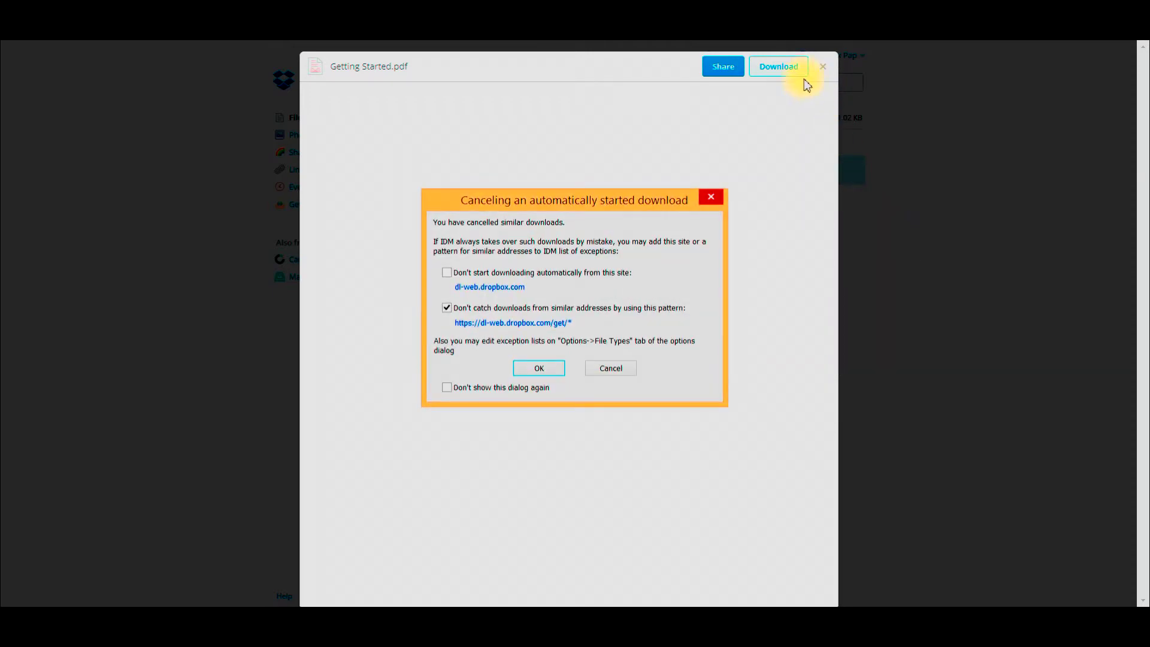
left_click(716, 204)
left_click(822, 66)
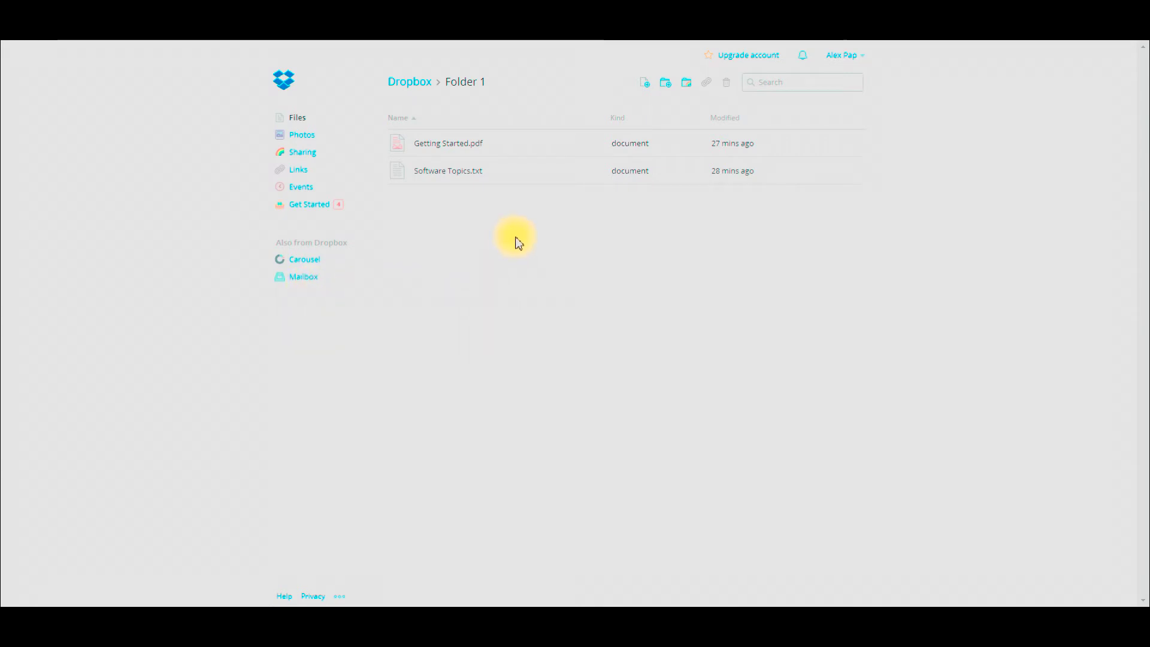
Step: Create a share link for Software Topics.txt, close the sharing dialog, and return to the main Dropbox folder
right_click(469, 180)
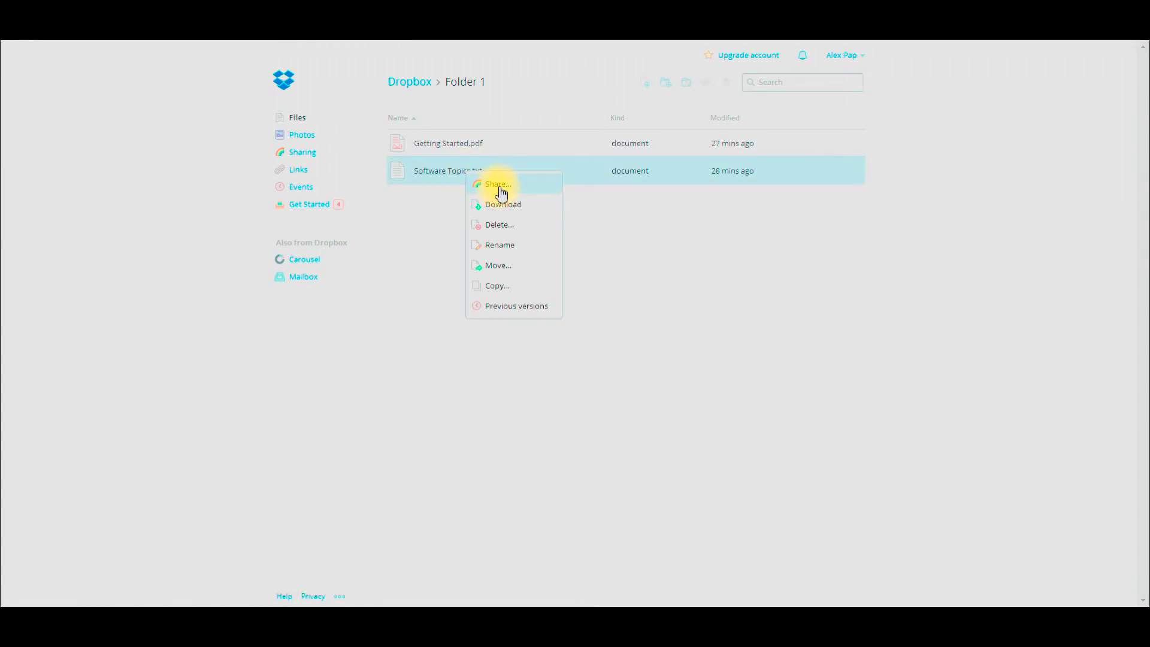
left_click(500, 186)
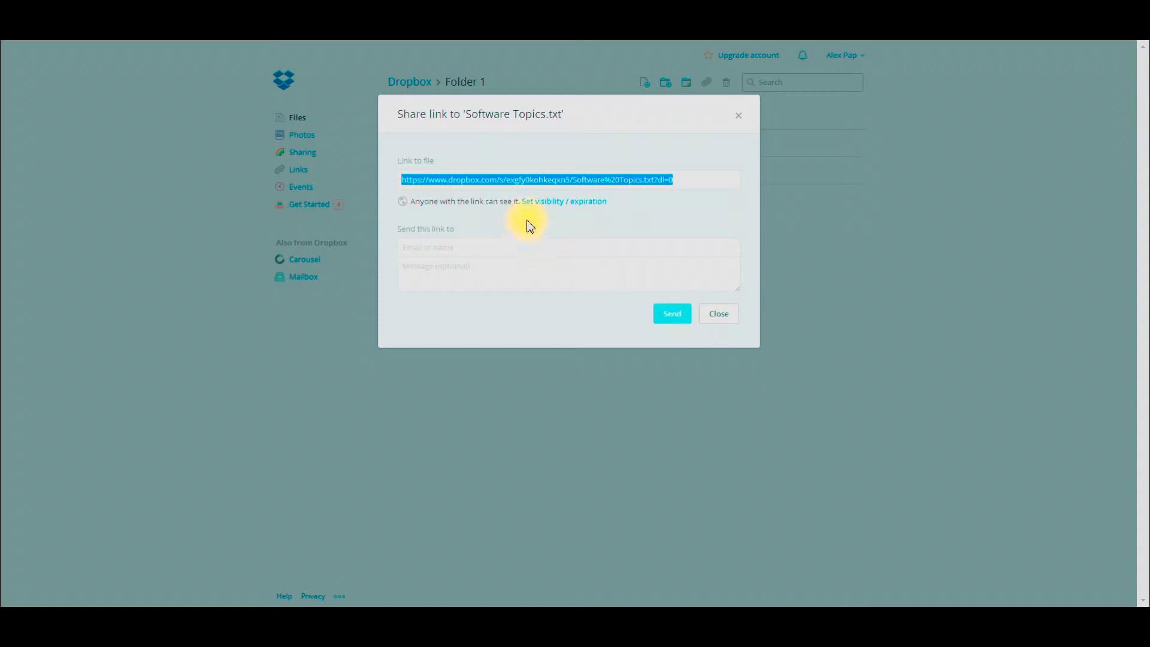
left_click(737, 120)
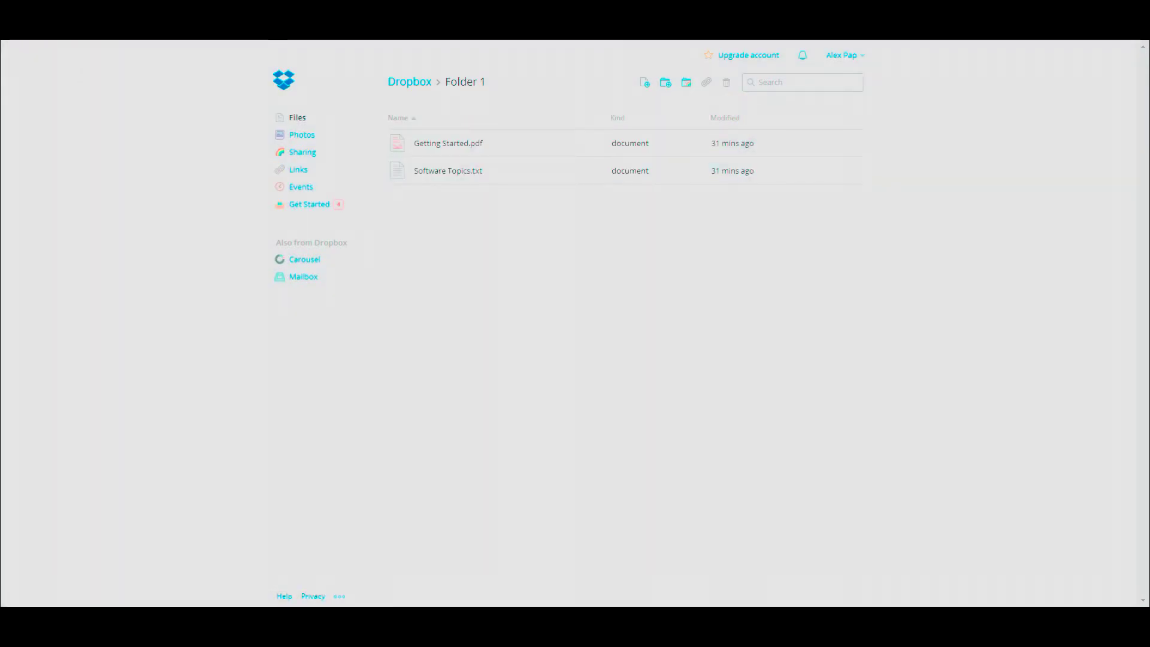
left_click(30, 38)
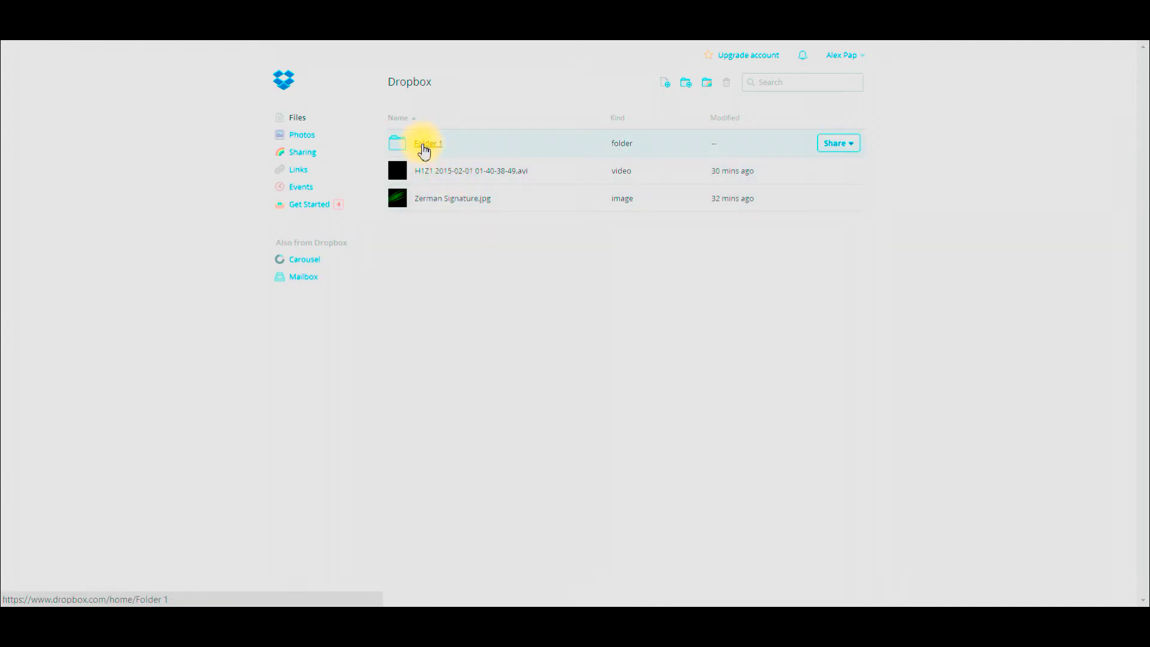
Step: Create a share link for Folder 1 and close the sharing dialog
right_click(421, 147)
mouse_move(441, 155)
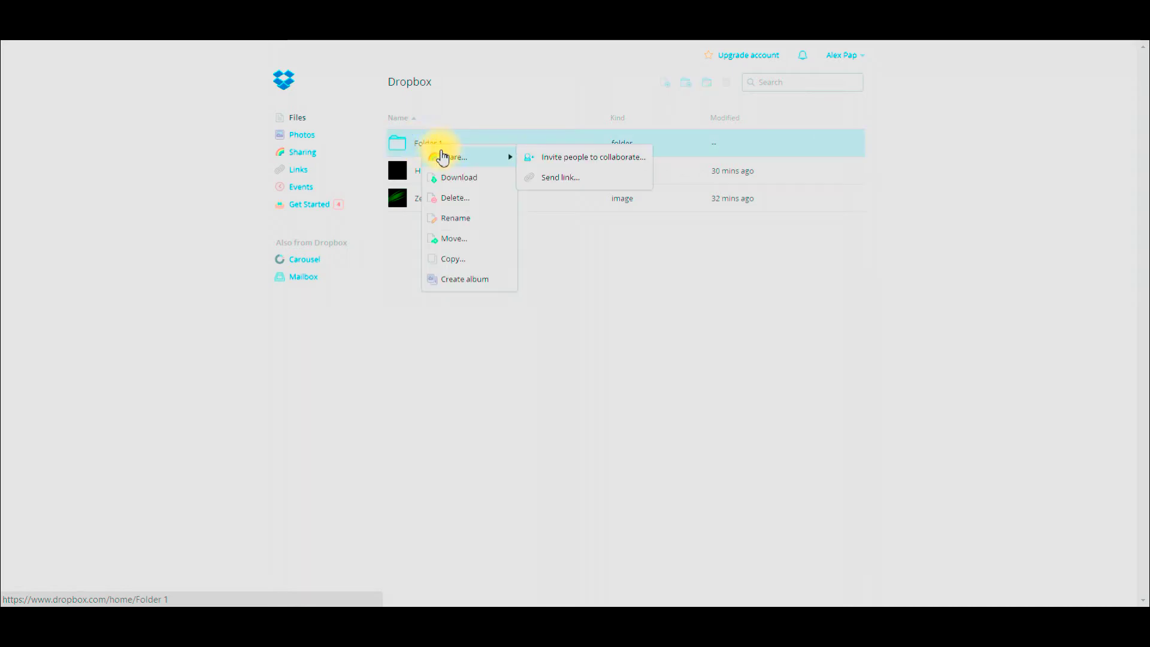
left_click(559, 186)
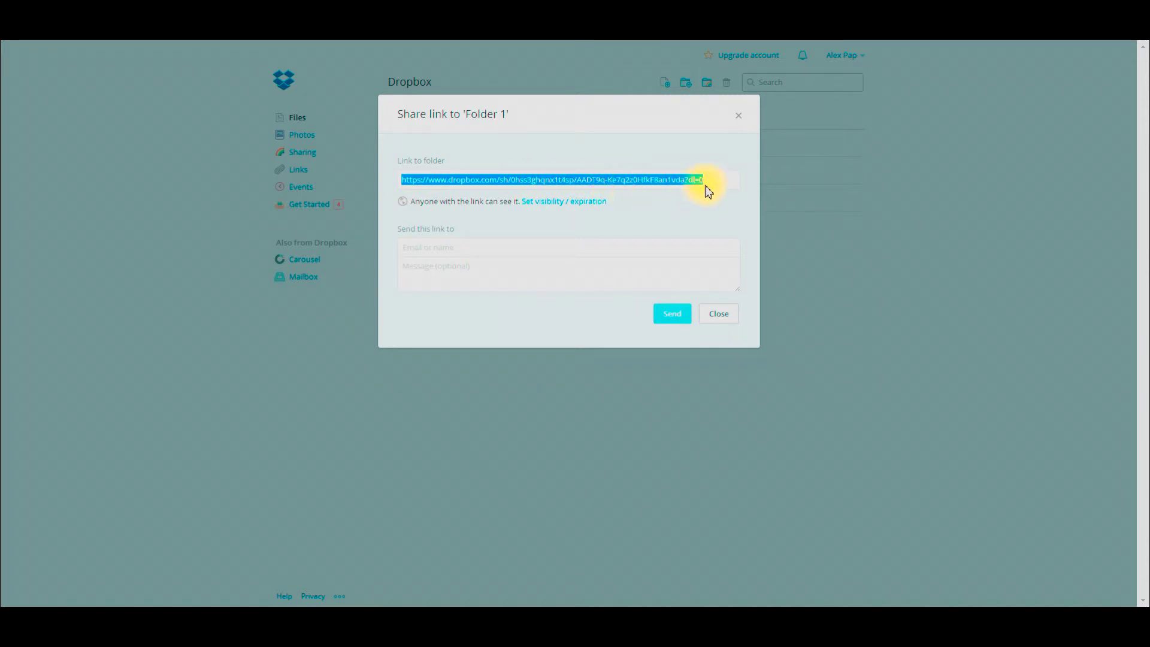
left_click(743, 125)
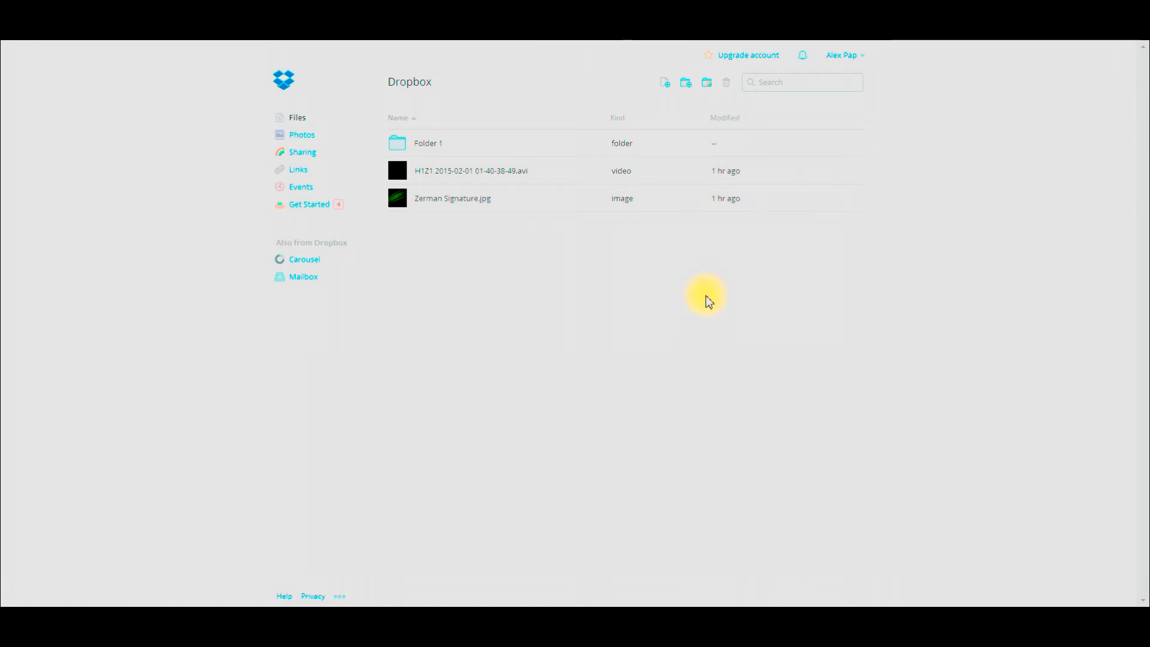
Step: Open the Dropbox install page and download the free 3.2.3 Windows installer as DropboxInstaller_5.exe in the Programs category
left_click(841, 54)
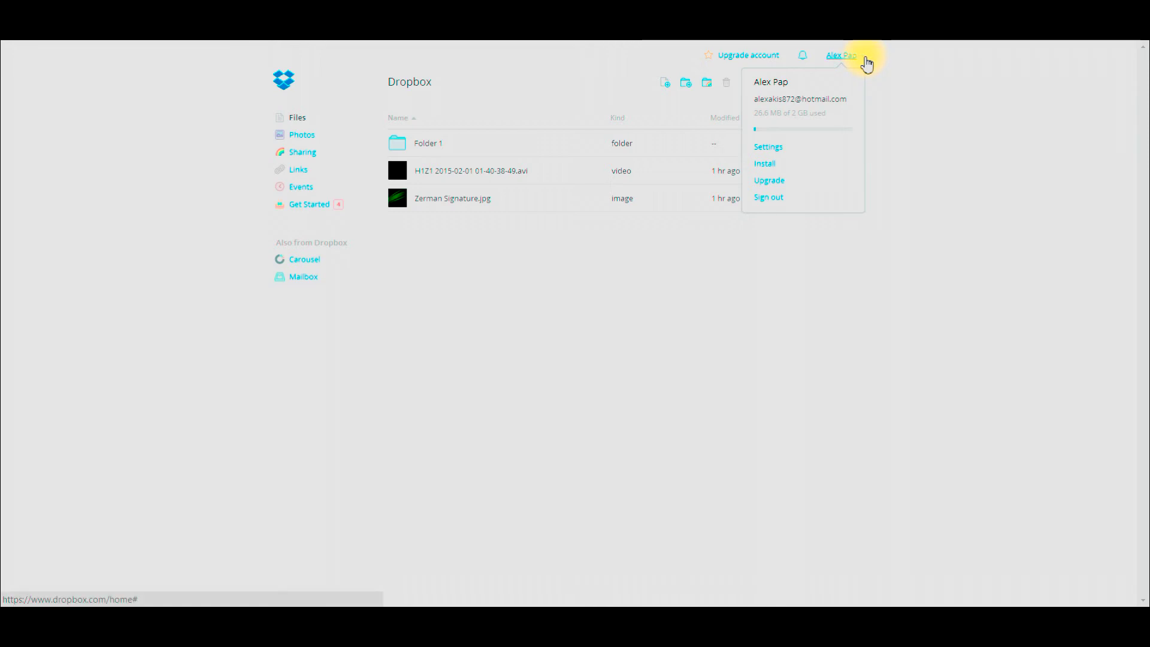
left_click(780, 165)
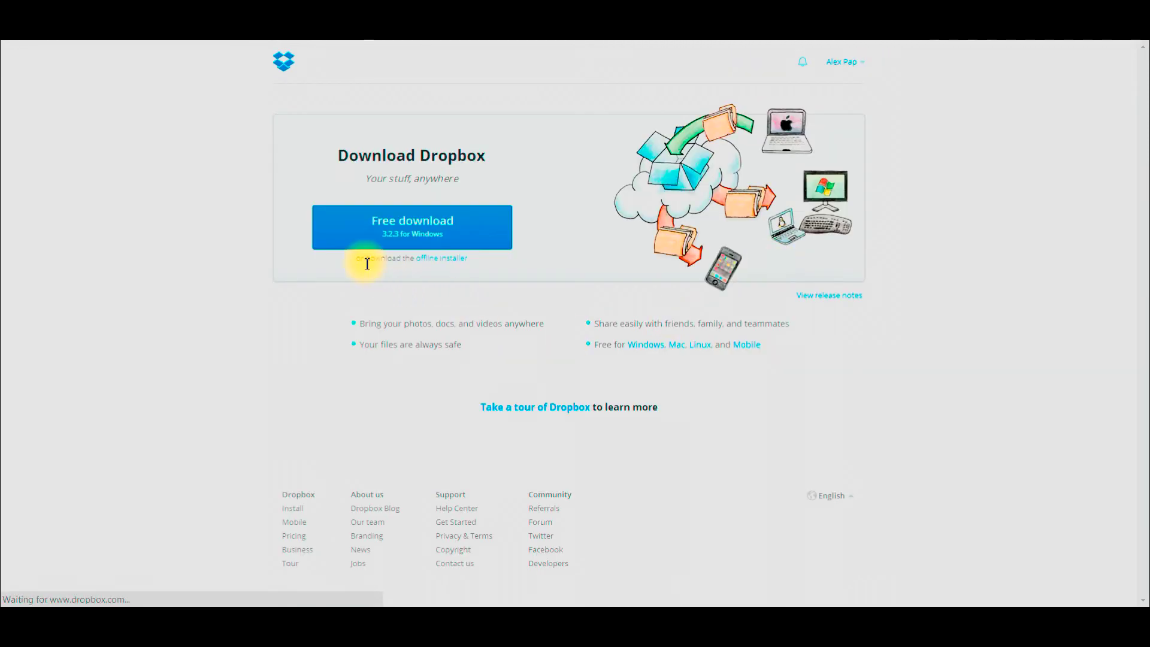
left_click(407, 239)
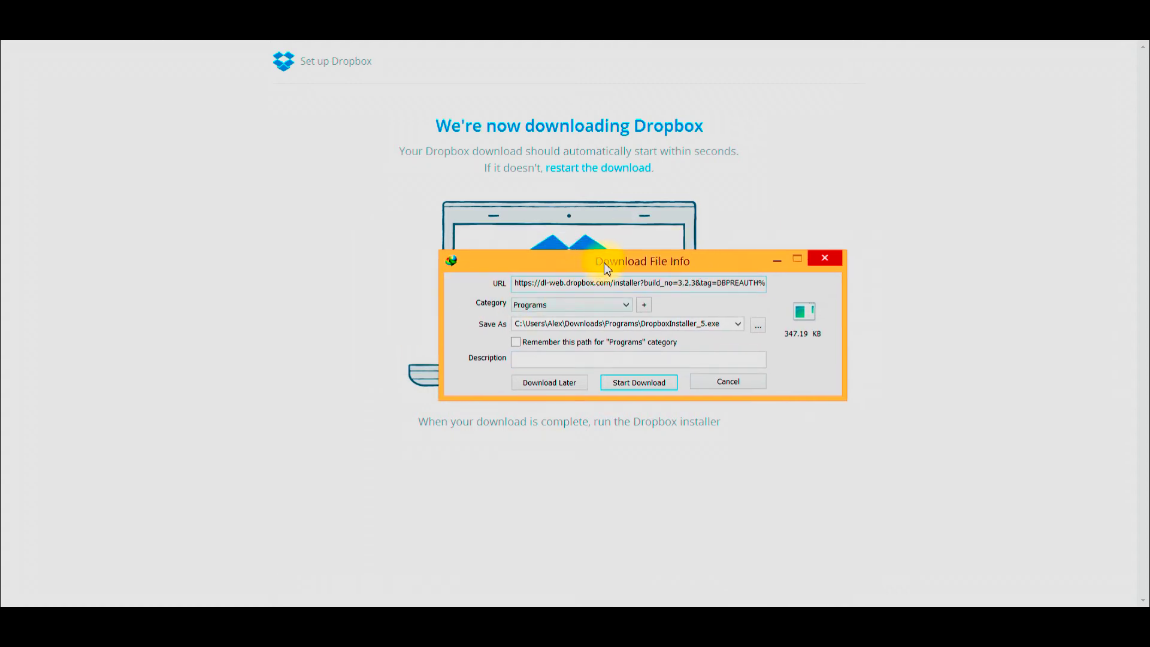
left_click_drag(538, 241, 532, 289)
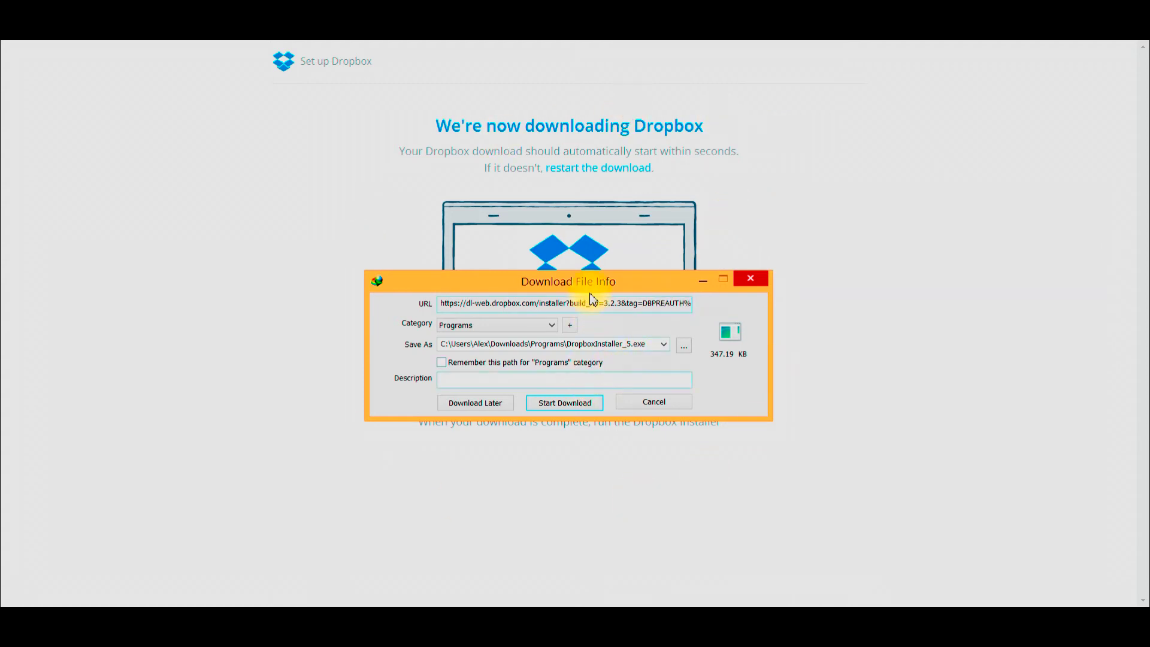
left_click_drag(590, 277, 614, 214)
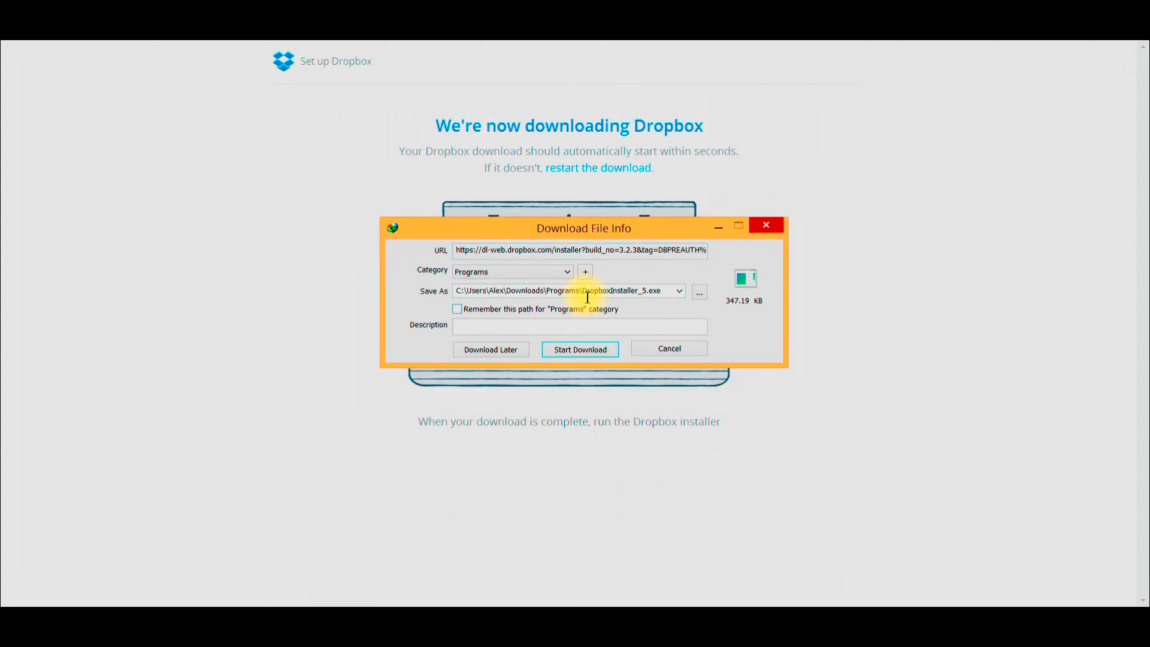
double_click(586, 290)
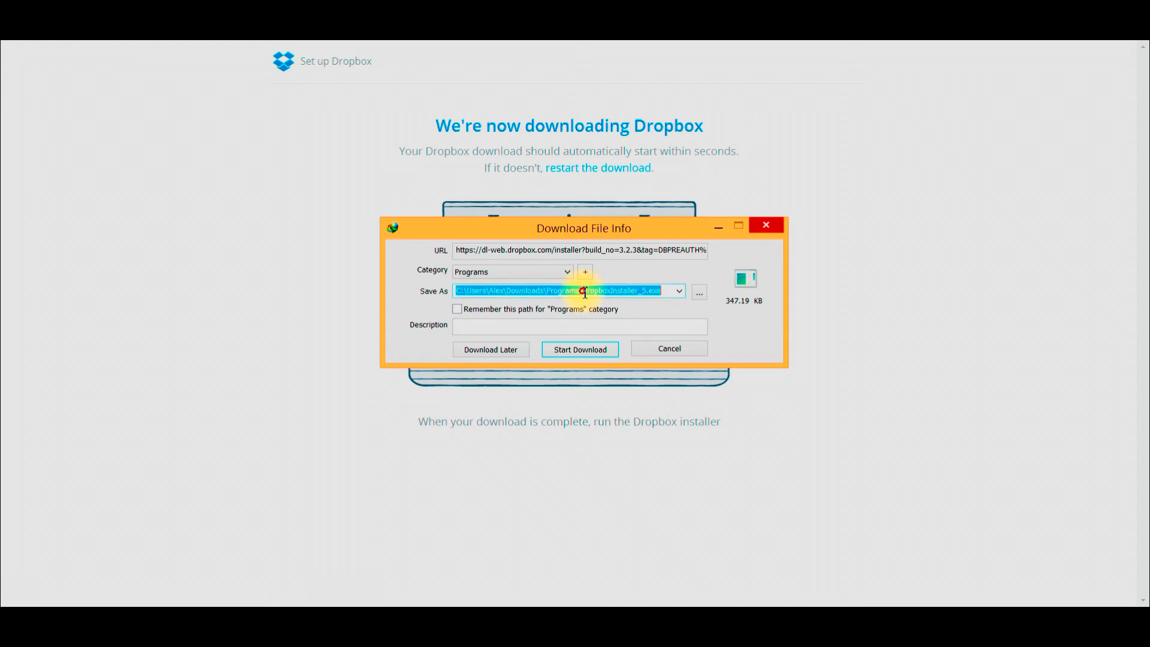
left_click(584, 351)
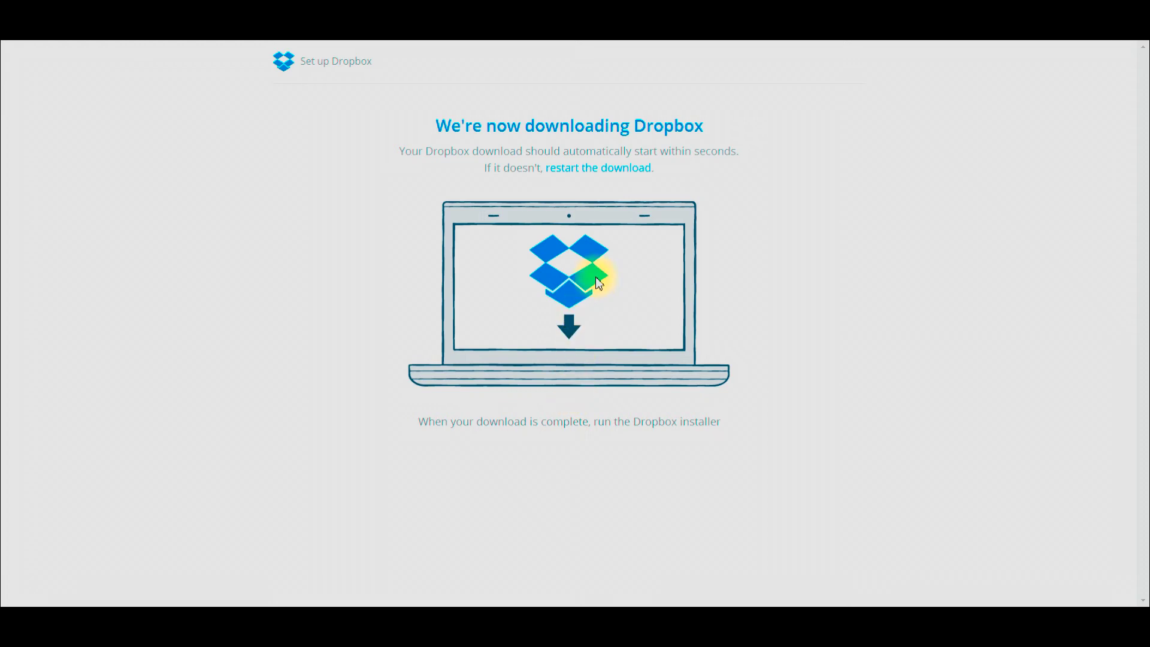
Step: Restart the Dropbox installer download, saving it as DropboxInstaller_6.exe, and dismiss the download manager's tip of the day
left_click(610, 169)
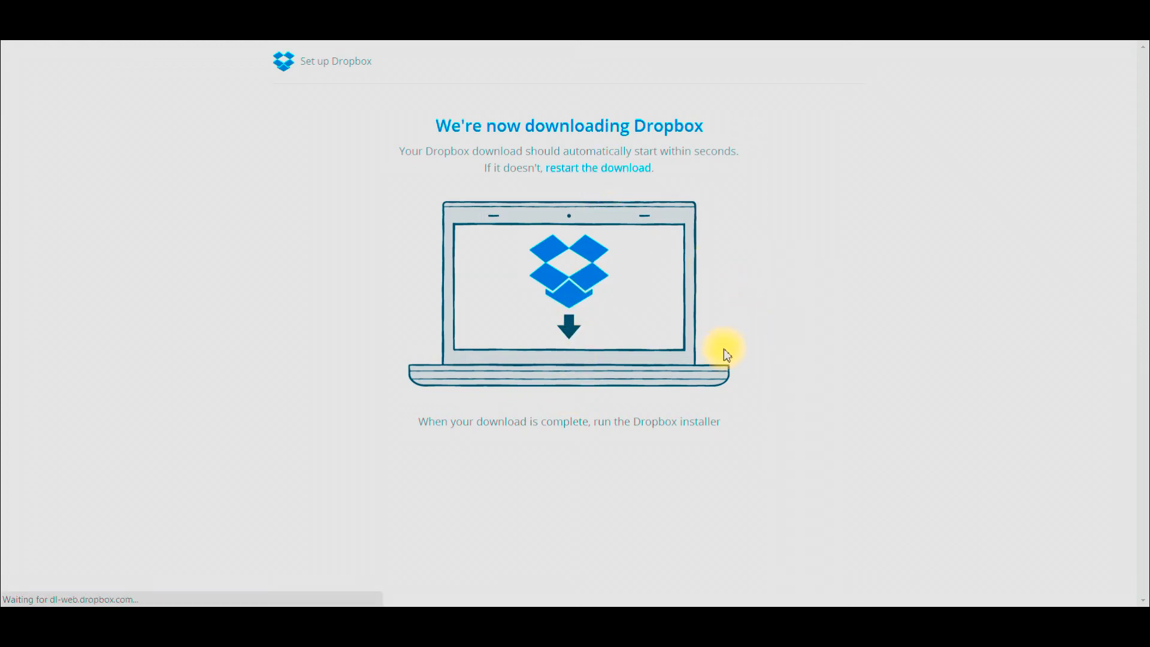
left_click(582, 357)
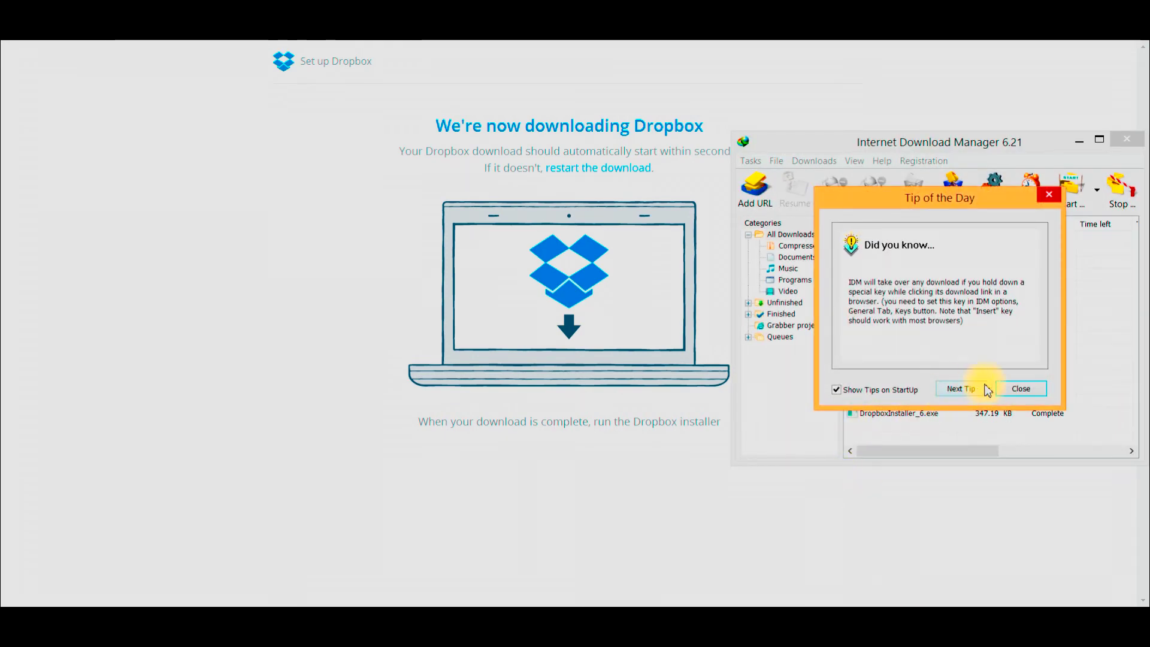
left_click(1020, 387)
Step: Look over the downloaded DropboxInstaller files in Internet Download Manager, minimise it, and return to the main Dropbox file list
left_click_drag(962, 145, 833, 123)
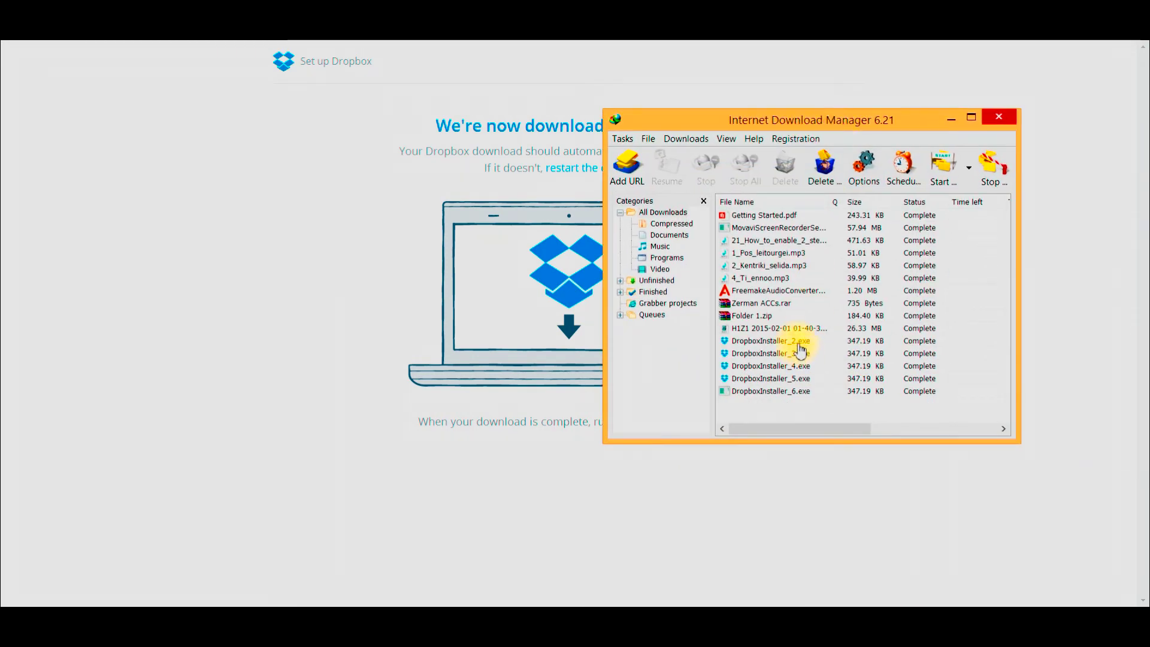
left_click(797, 342)
left_click(754, 354)
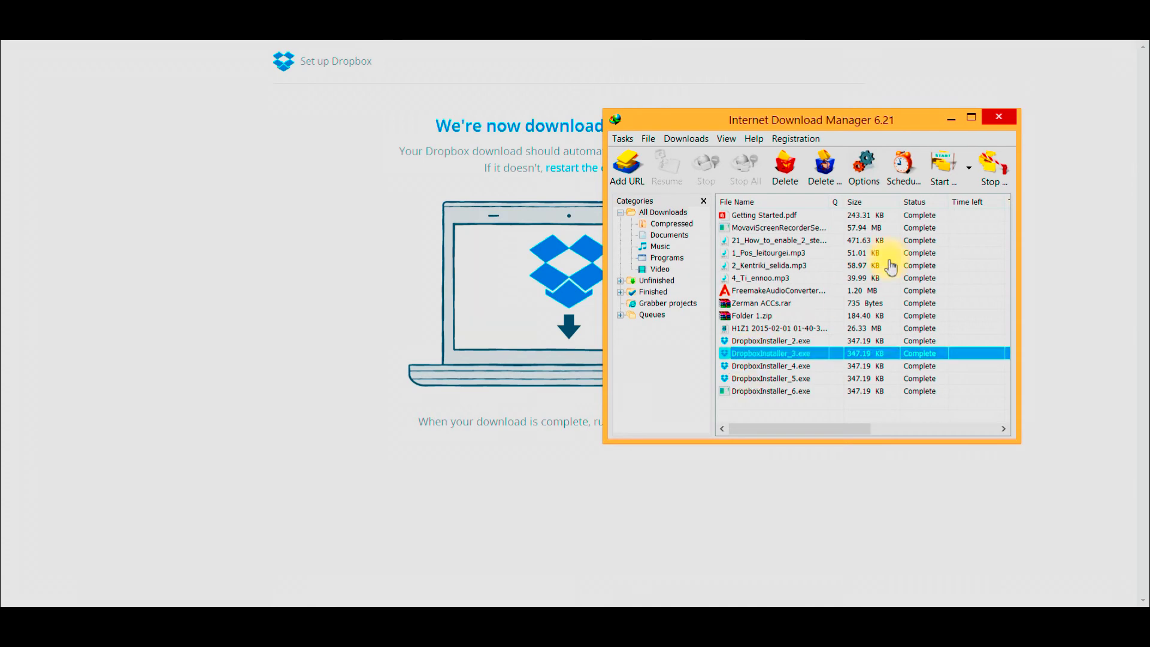
left_click(951, 119)
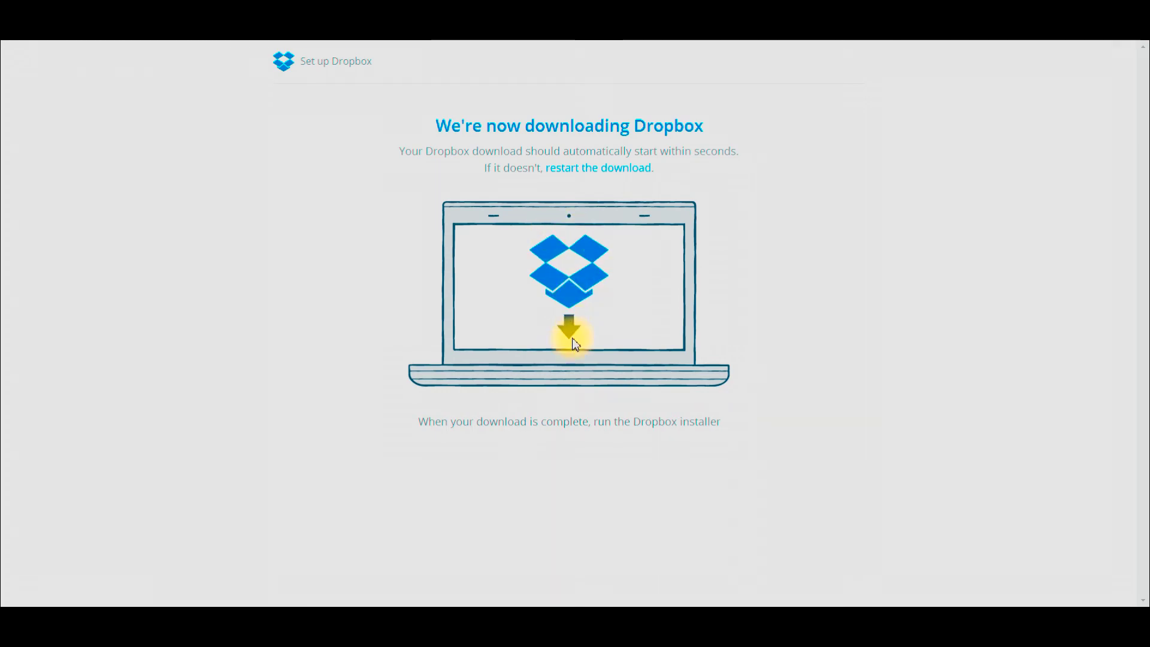
key("alt+Left")
key("alt+Left")
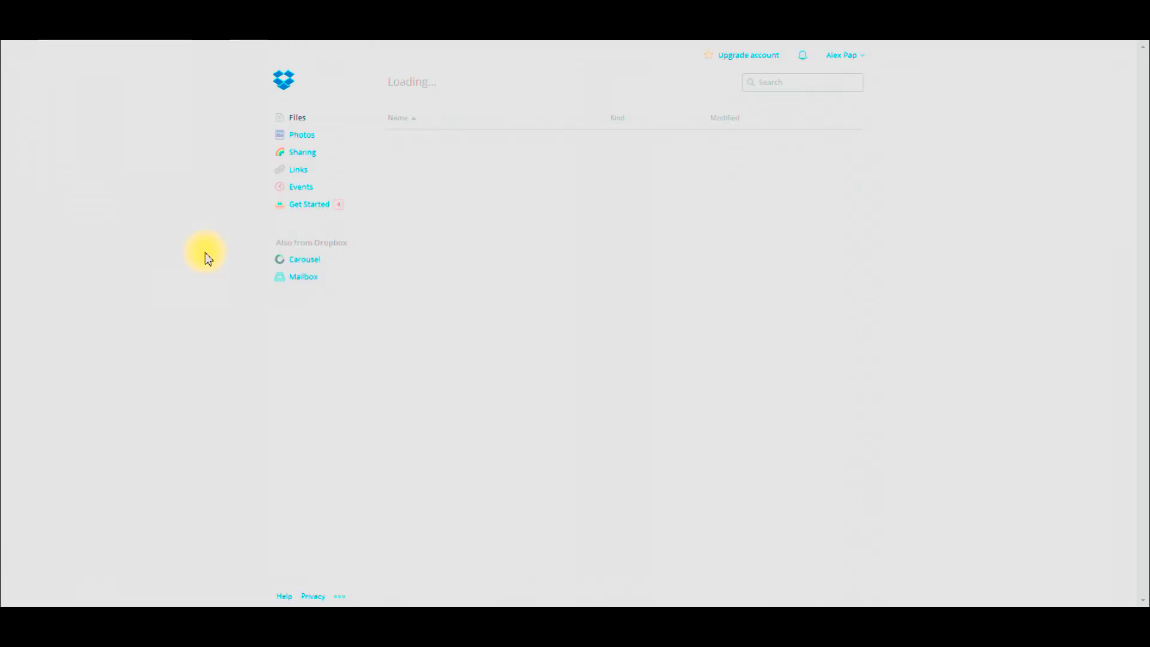